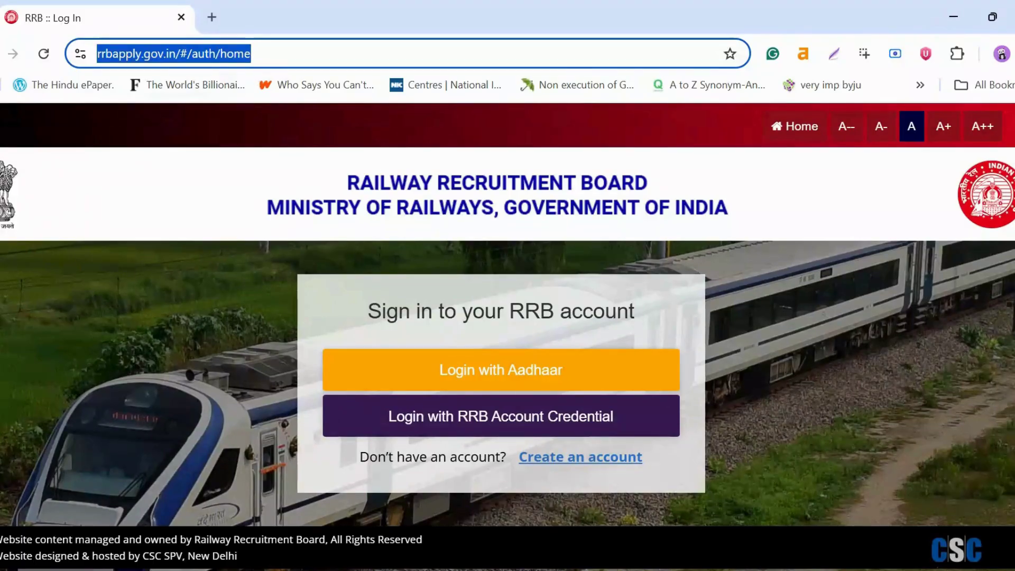
Step: Open a spare blank tab, return to the RRB sign-in page and go to the create-account link
click(212, 21)
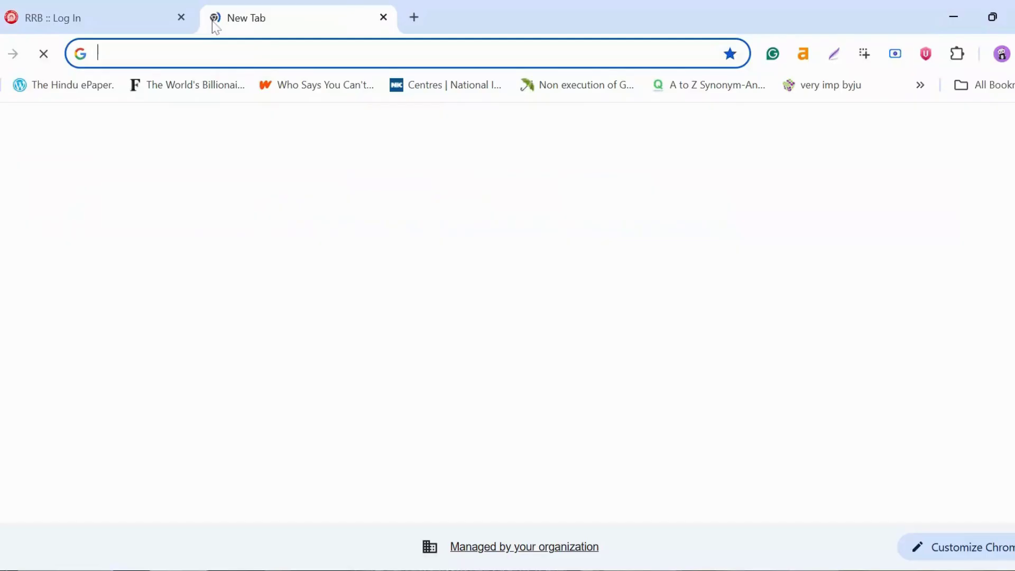
click(133, 25)
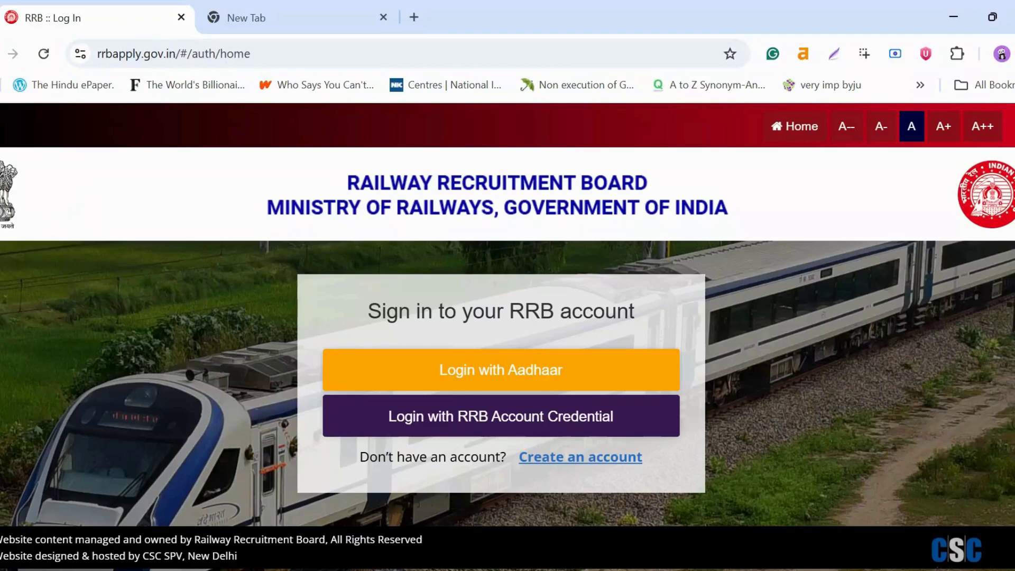
drag(363, 310, 659, 313)
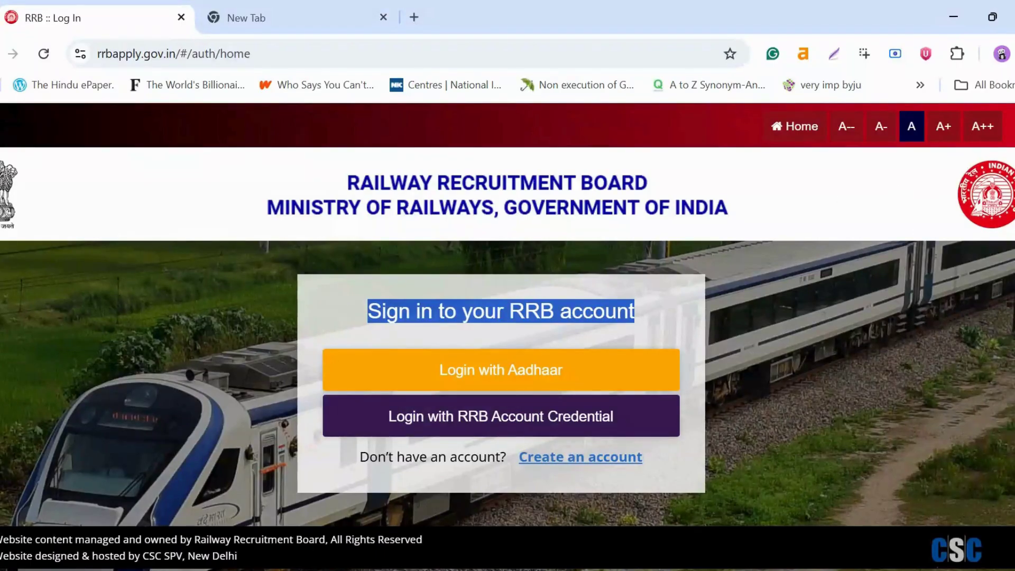
click(565, 467)
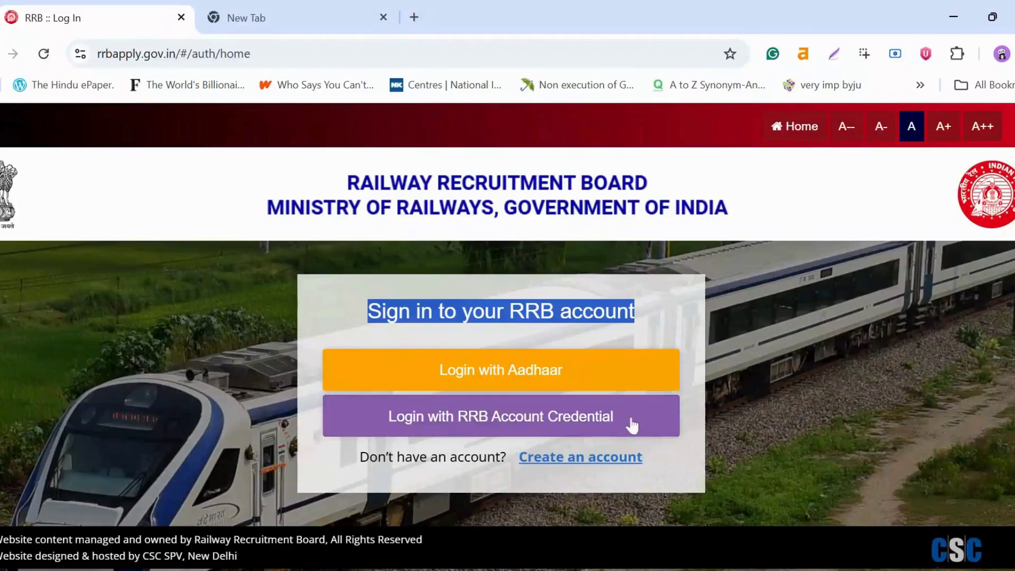
Step: Open the Create an Account form and dismiss its Please Note message
click(608, 468)
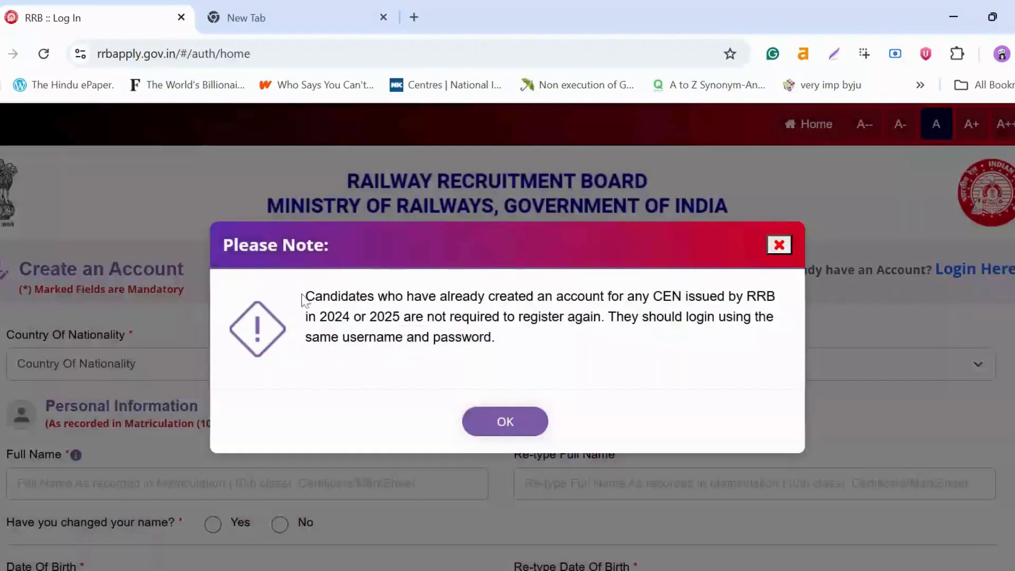
drag(303, 299, 535, 426)
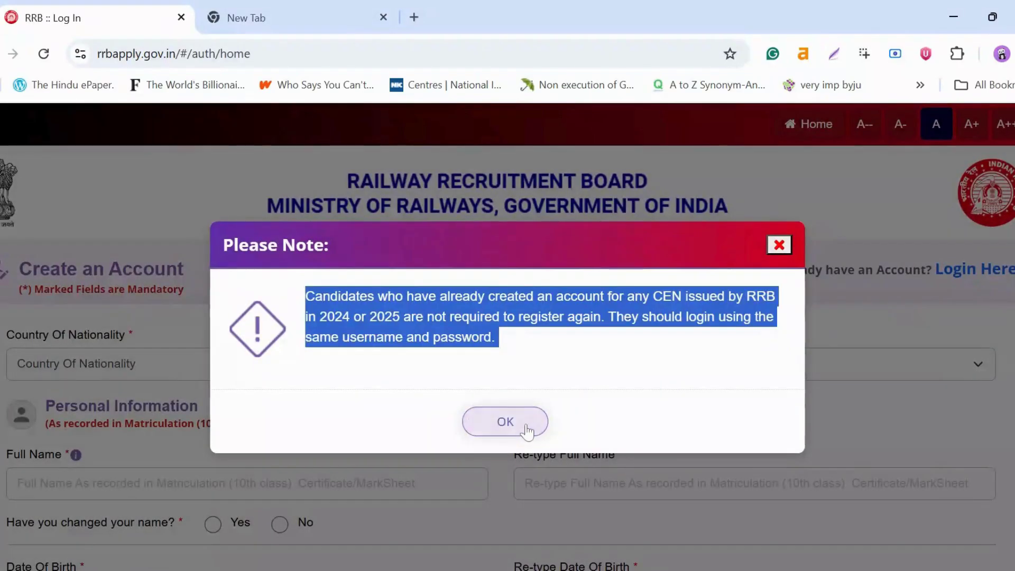
click(535, 427)
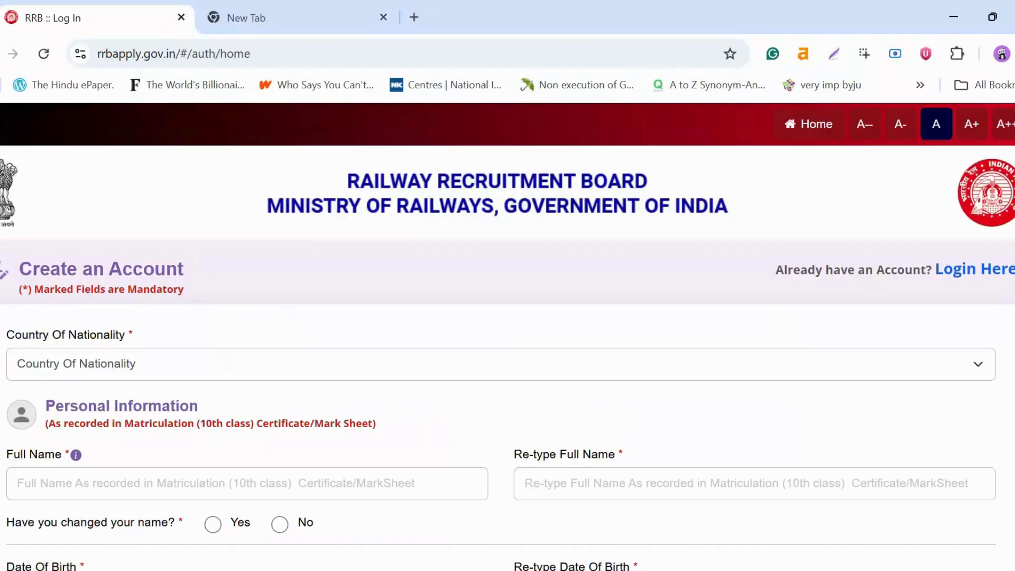
scroll(149, 302, down, 2)
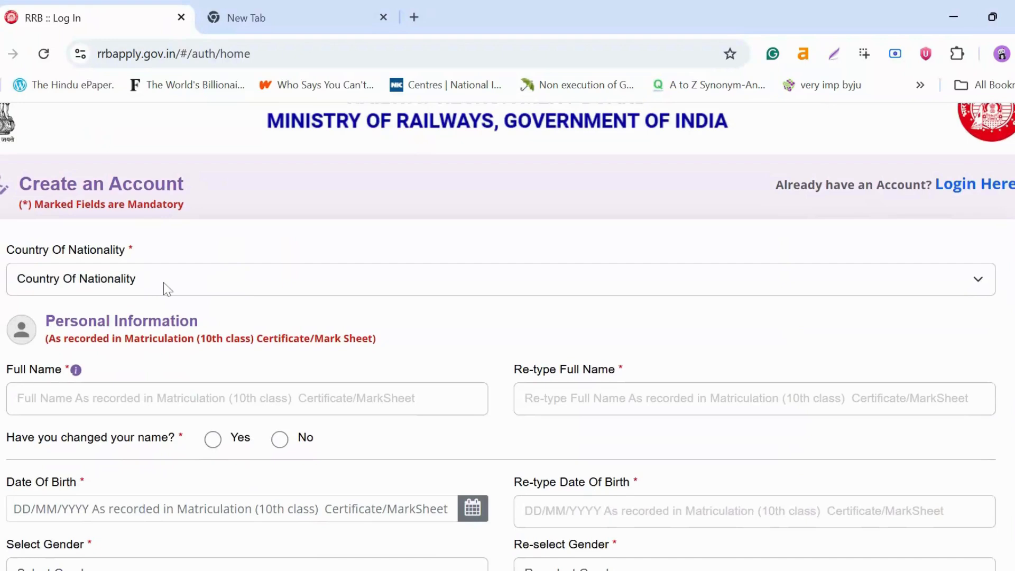
Step: Set Country Of Nationality to India and enter the candidate's full name
click(164, 282)
click(57, 331)
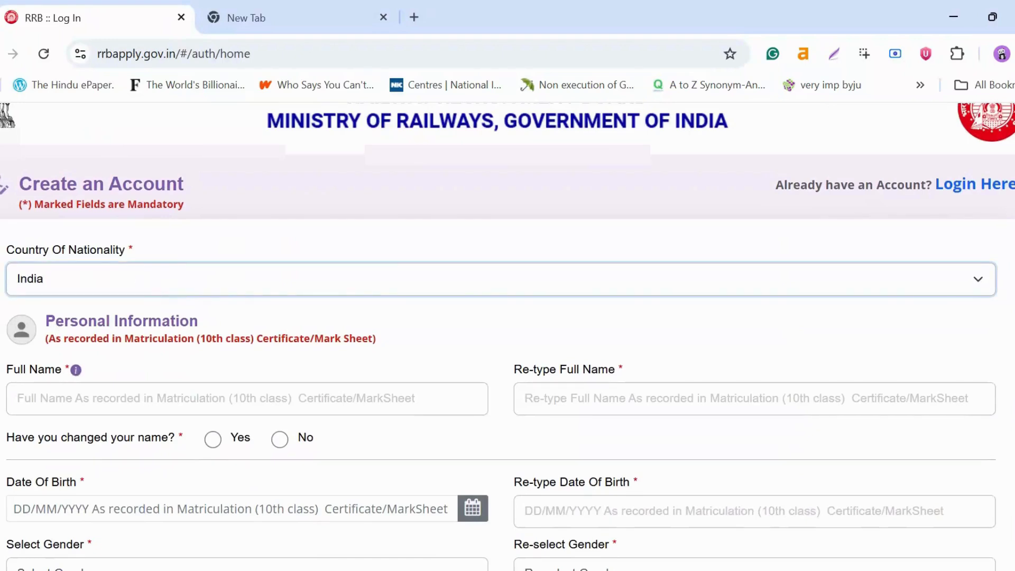
click(53, 399)
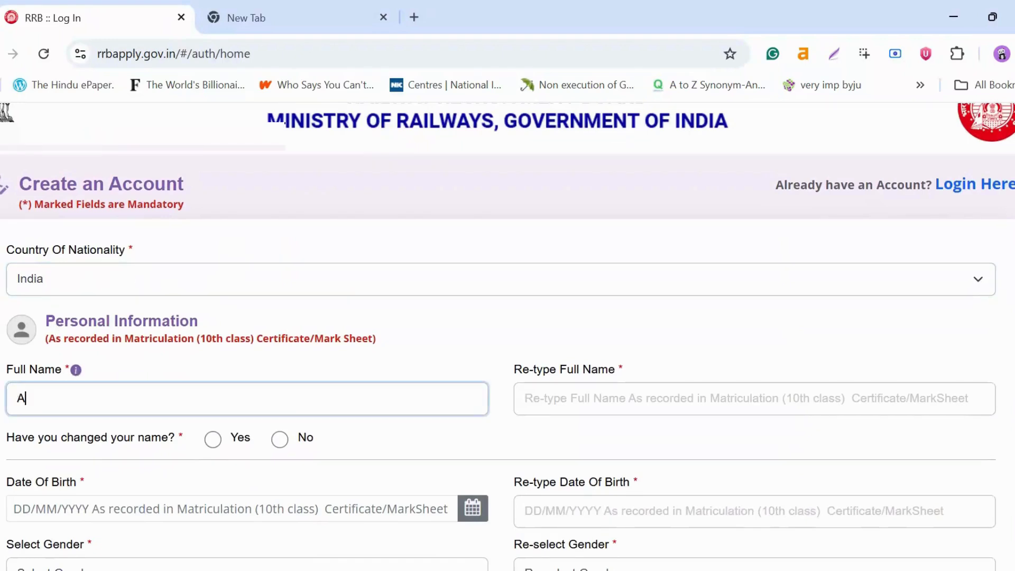
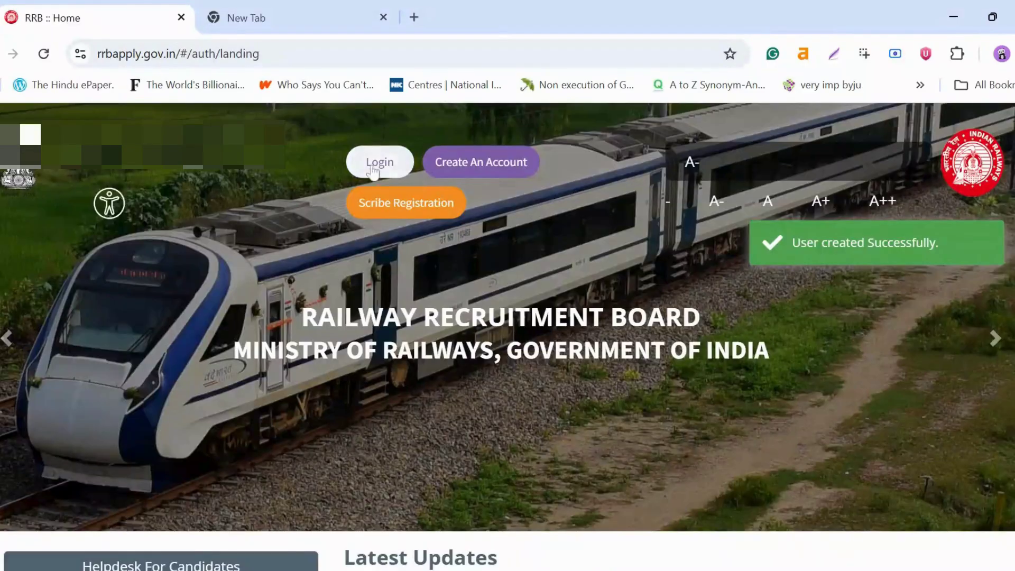
Step: Log in with RRB account credentials to reach the dashboard showing CEN 05/2025
click(374, 161)
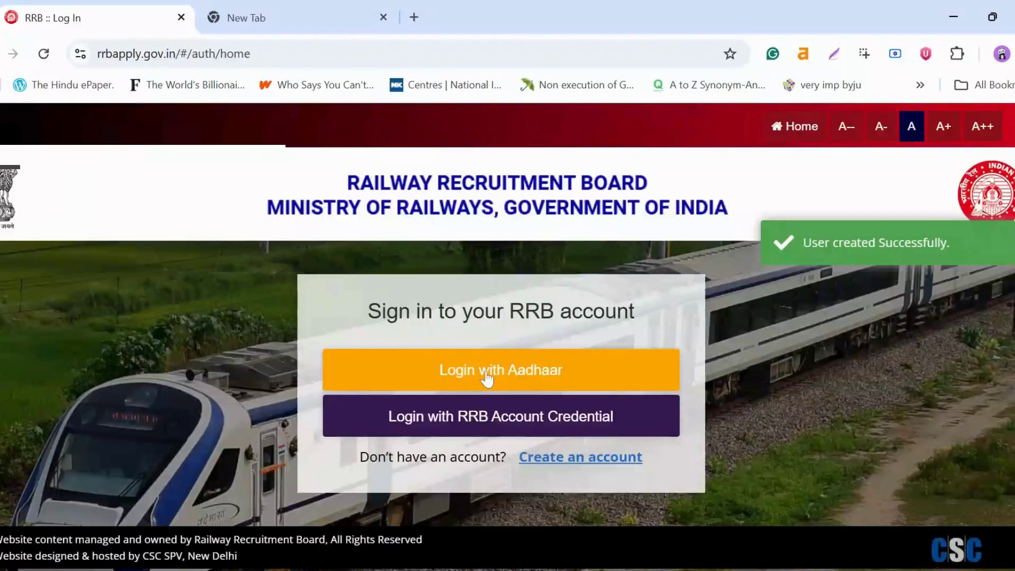
click(492, 421)
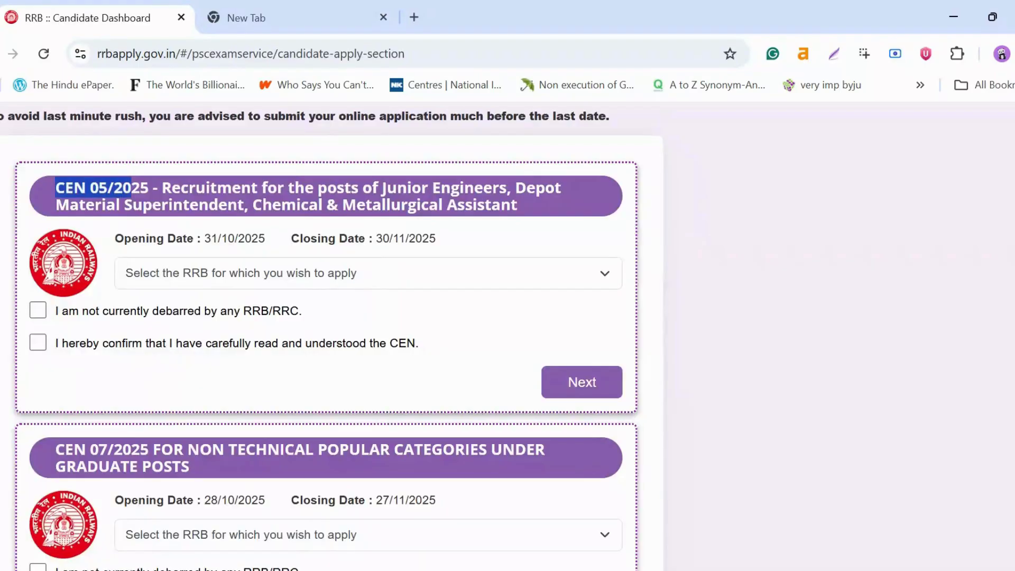
drag(55, 188, 536, 216)
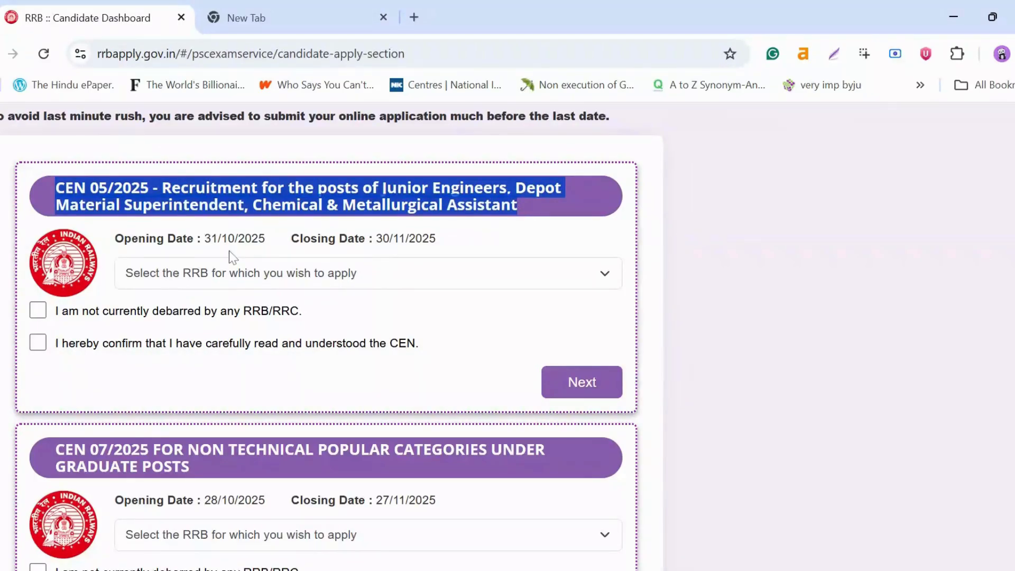
Step: Review CEN 05/2025 dates (31/10/2025 to 30/11/2025), initially picking Kolkata as RRB
drag(204, 238, 266, 242)
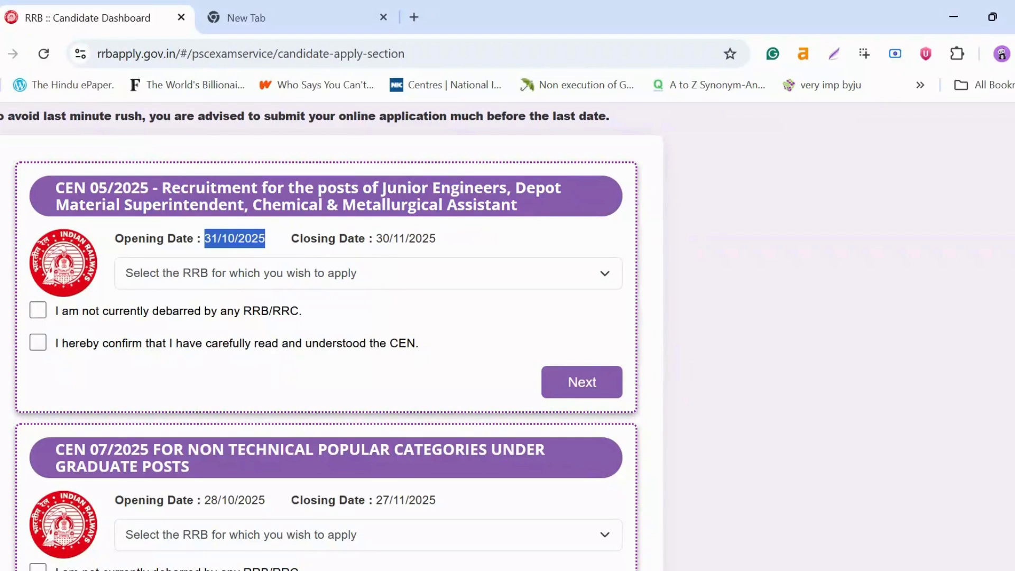
drag(377, 238, 440, 242)
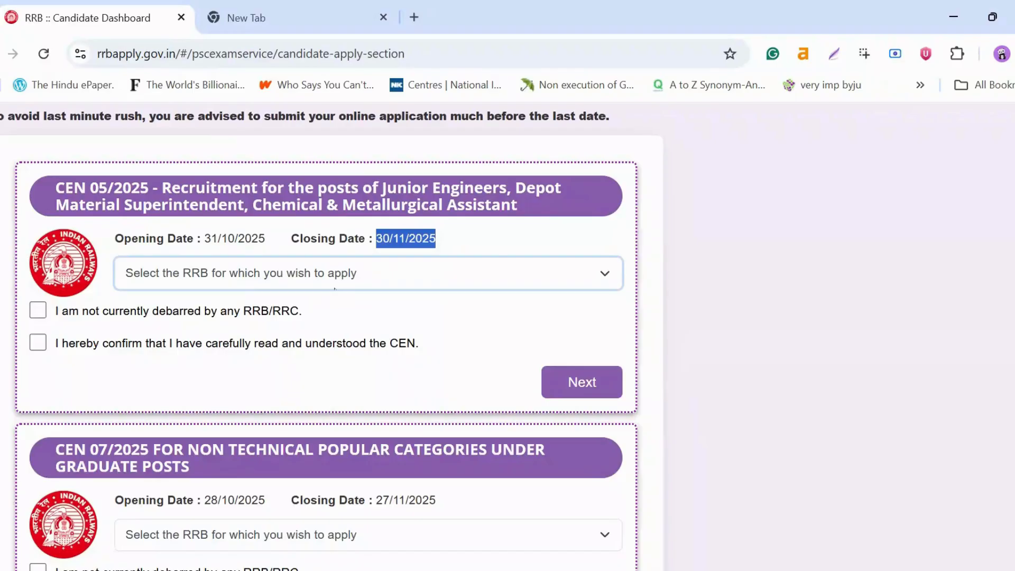
click(335, 289)
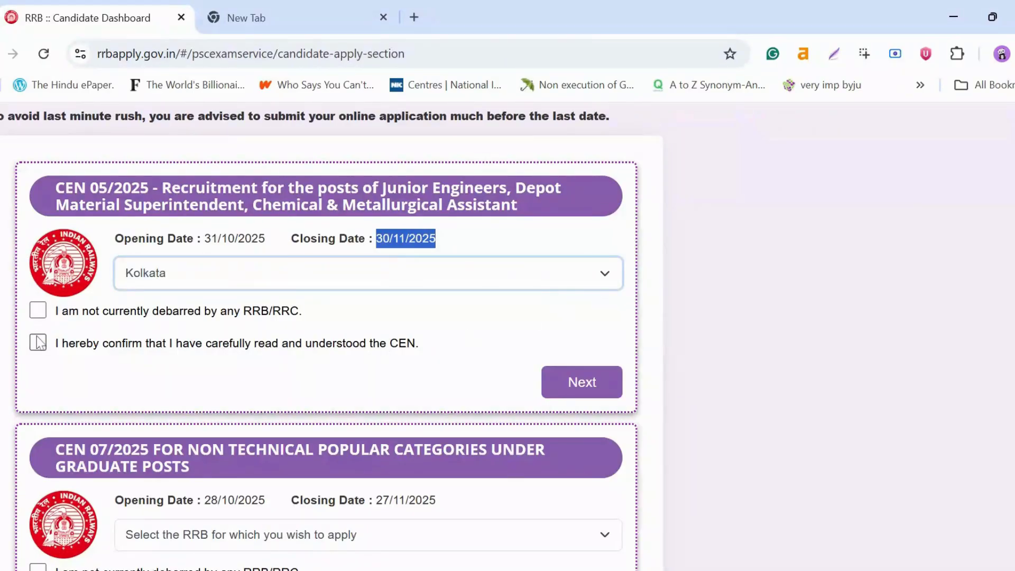
drag(57, 317, 305, 319)
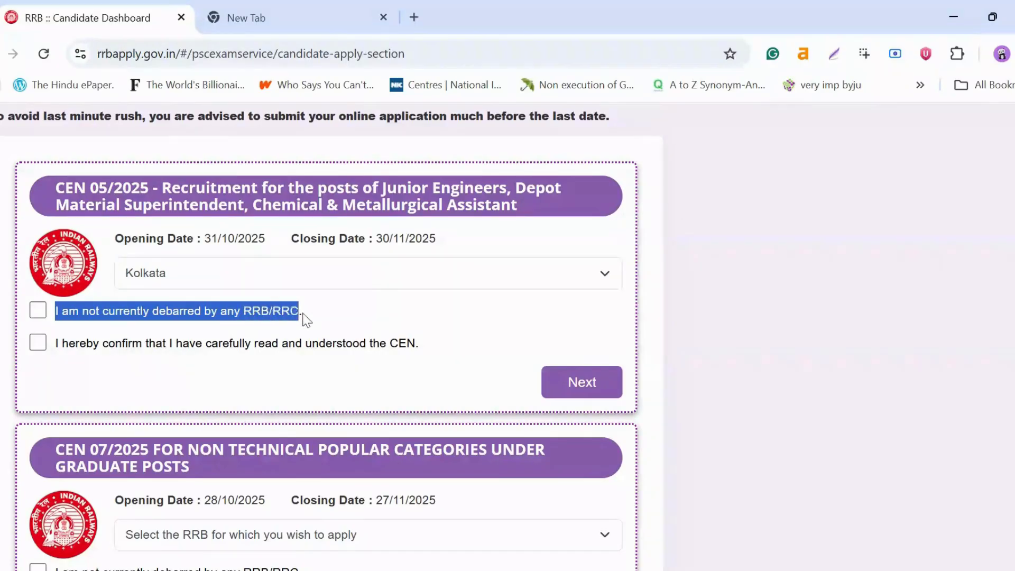
drag(53, 345, 430, 349)
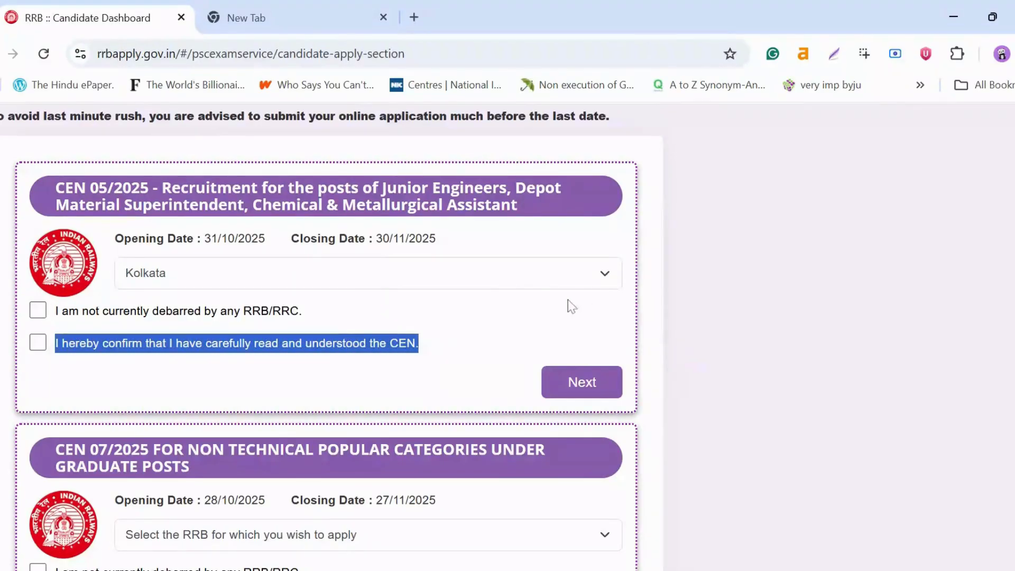
Step: Change the RRB to Chandigarh and tick the not-debarred and CEN-read declarations
click(607, 276)
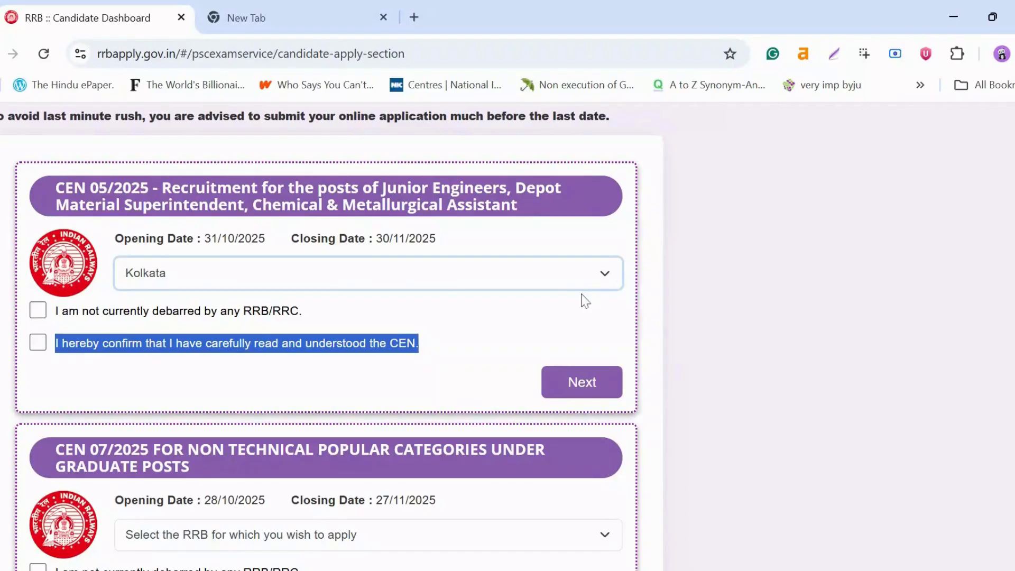
click(179, 445)
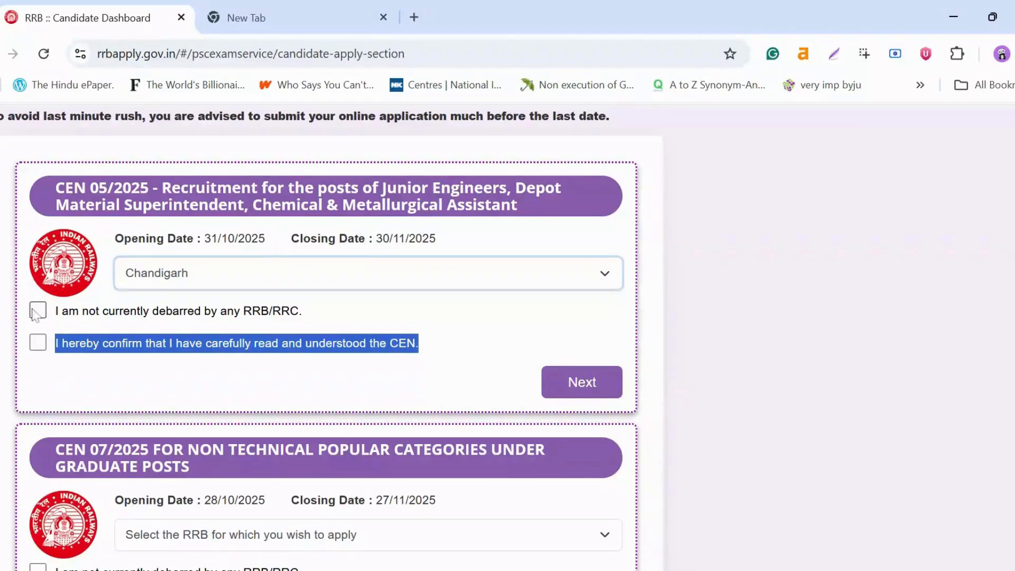
click(38, 311)
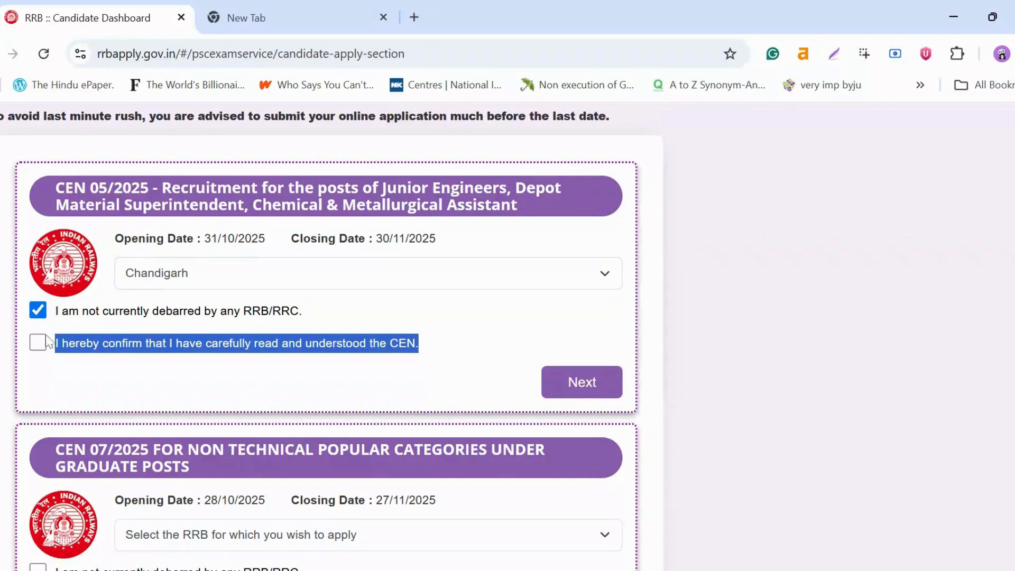
click(38, 343)
Step: Save the personal details and set the examination language to English
click(598, 392)
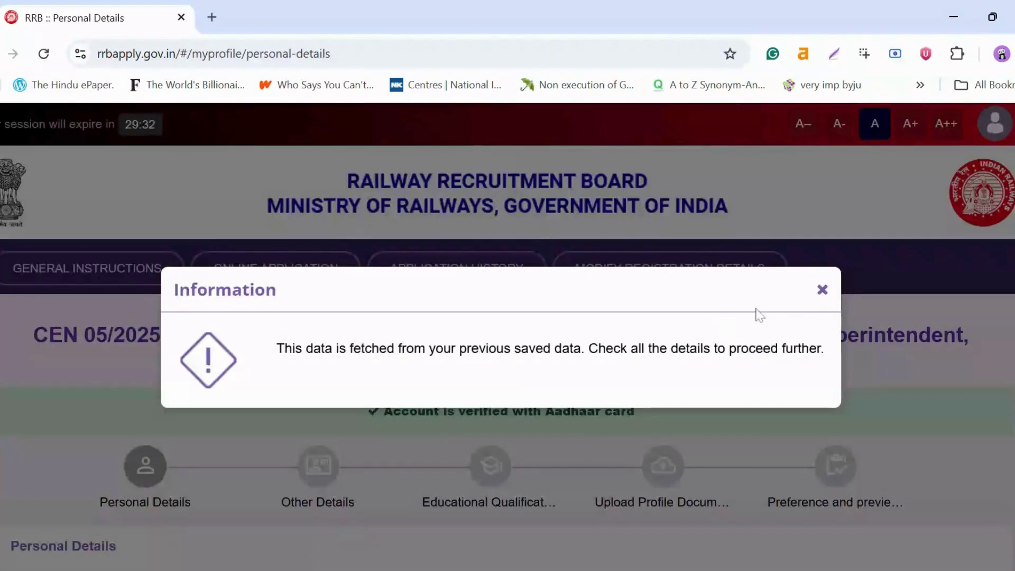
click(822, 295)
click(314, 204)
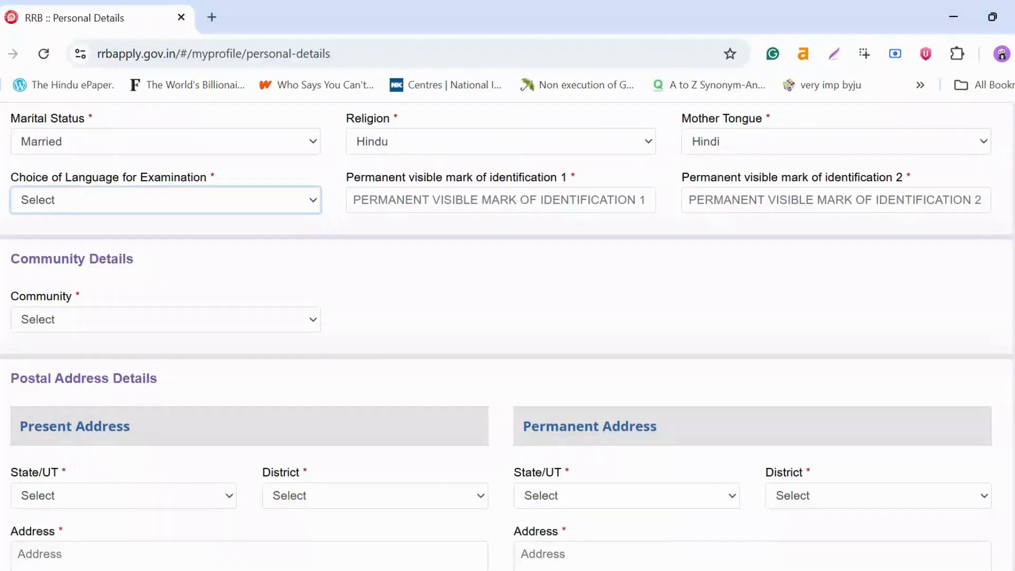
click(106, 249)
Step: Fill both identification marks and set community to UR (Unreserved)
key(Tab)
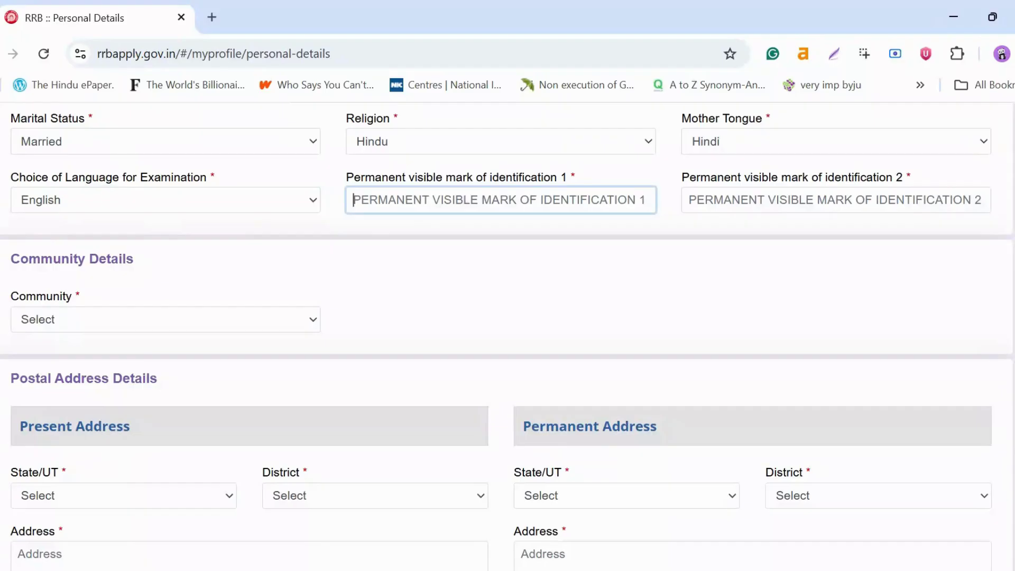
key(Tab)
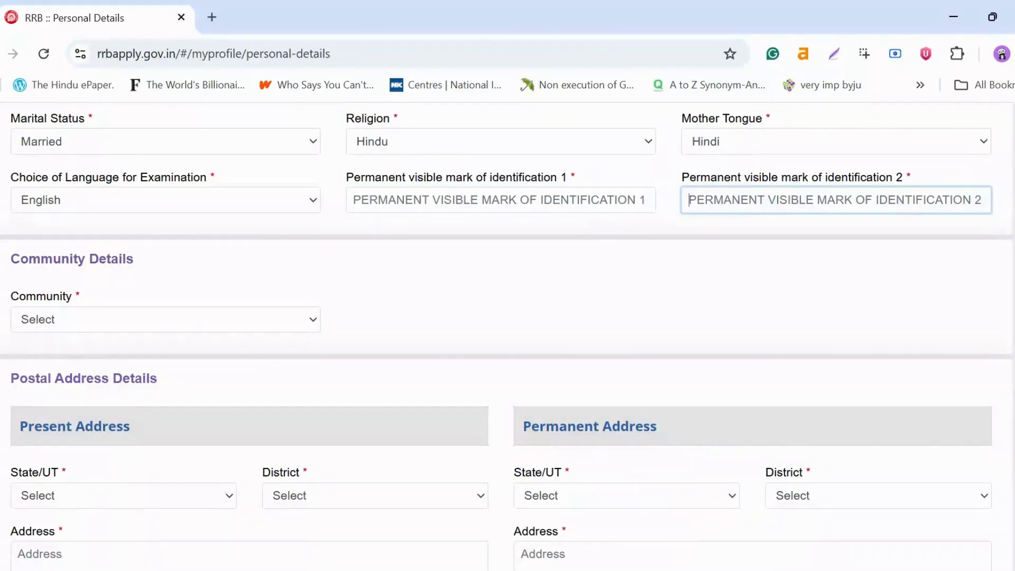
key(shift+Tab)
text(XXXXXXX)
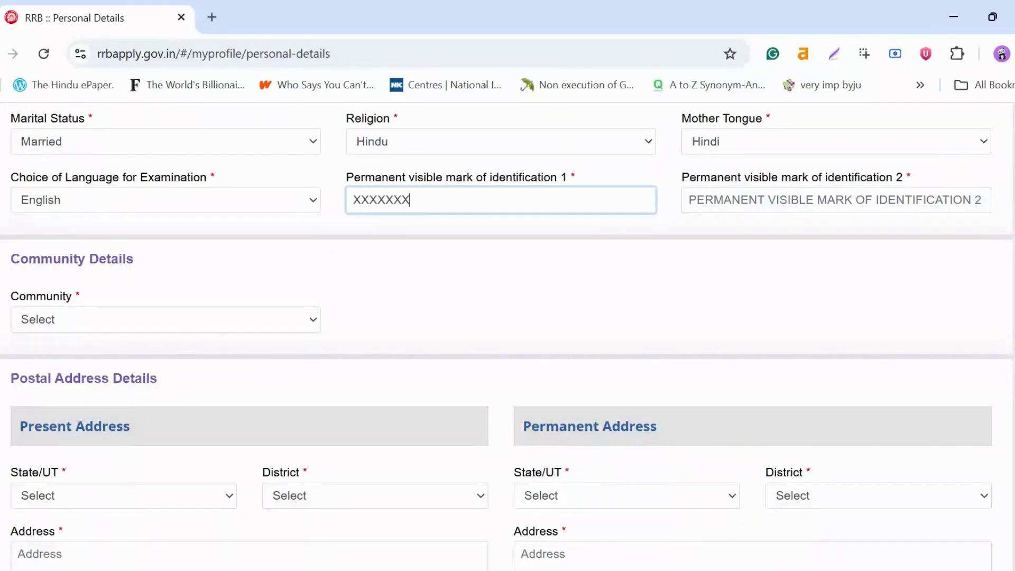
key(Tab)
text(XXXXXX)
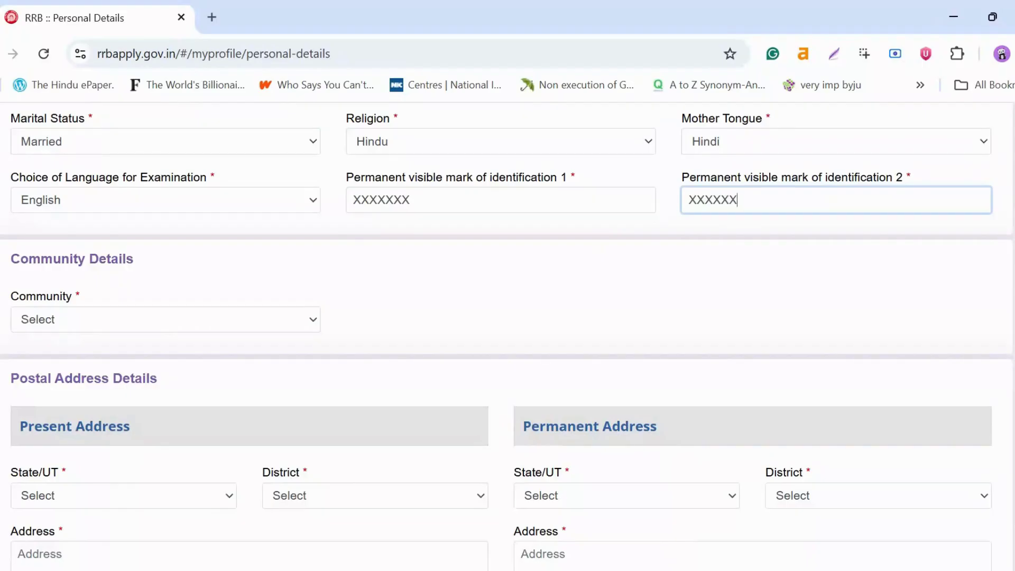
text(XXX)
key(Tab)
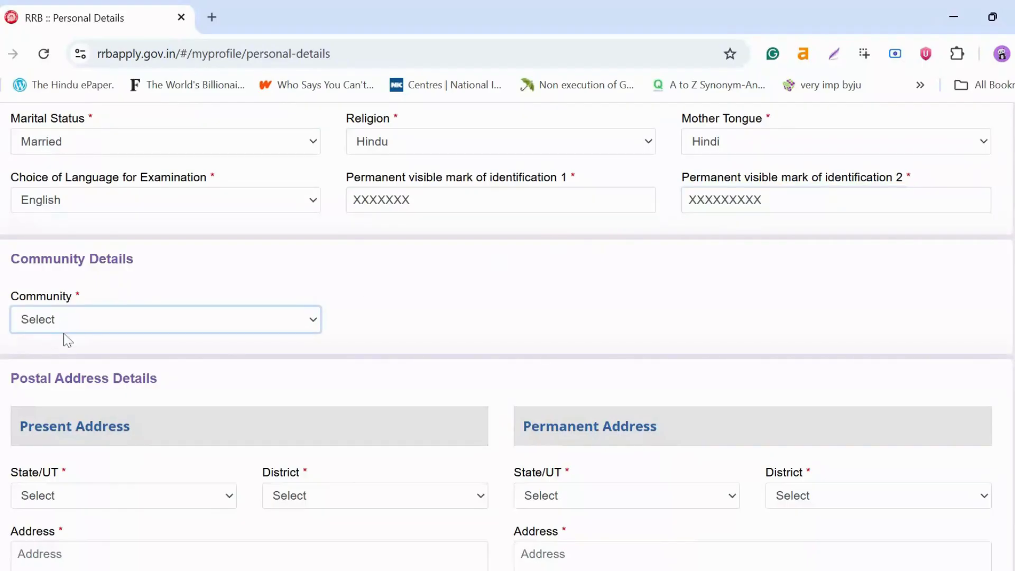
key(Down)
scroll(251, 309, down, 3)
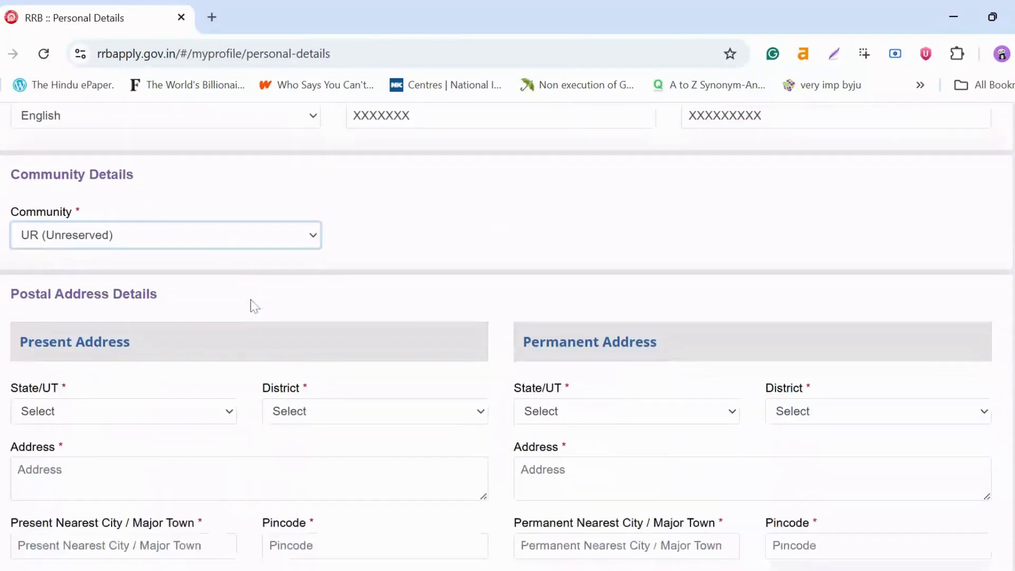
click(233, 327)
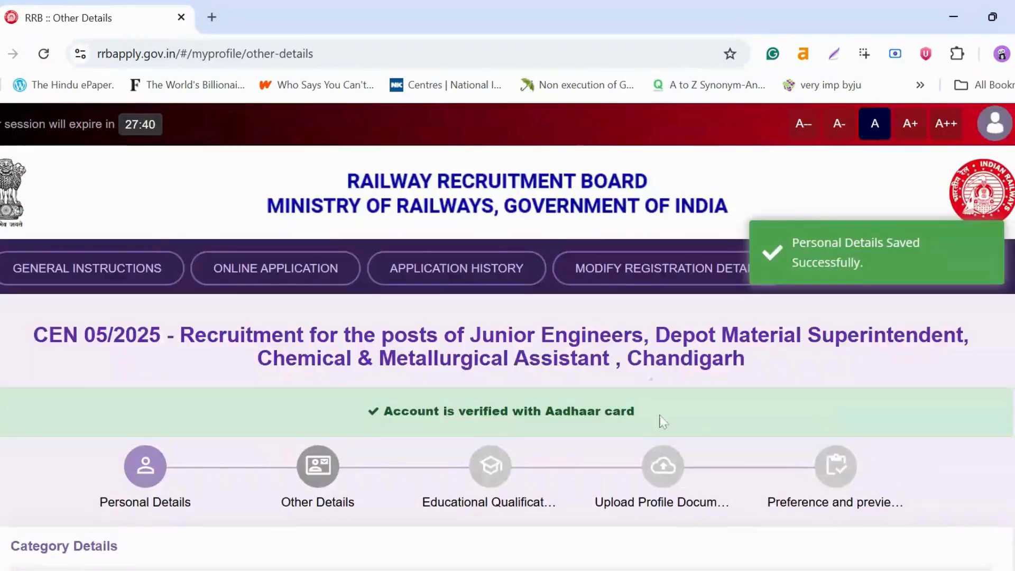
scroll(659, 406, down, 2)
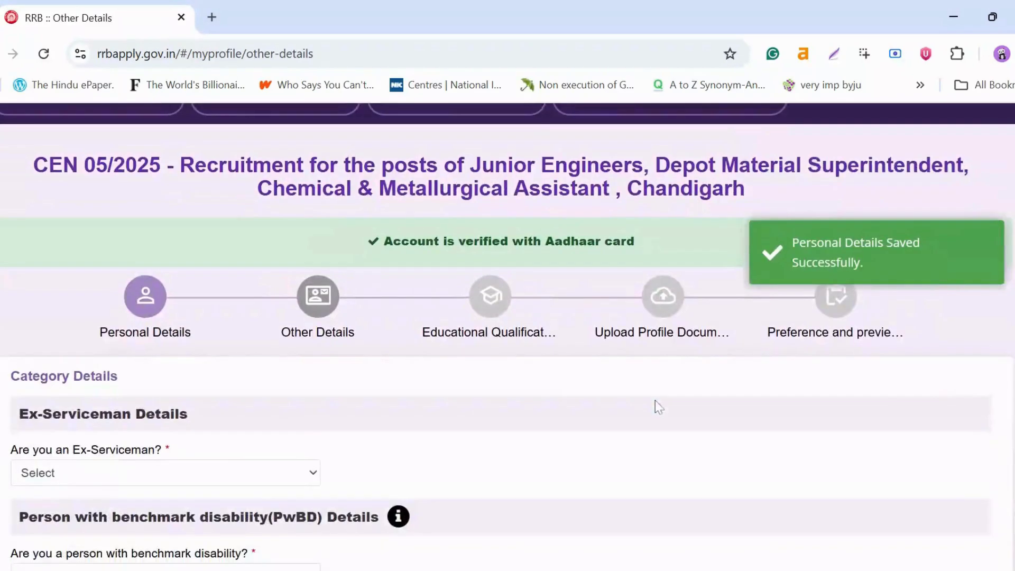
Step: Answer No to the Ex-Serviceman, PwBD and scribe questions
scroll(658, 406, down, 2)
scroll(655, 401, down, 3)
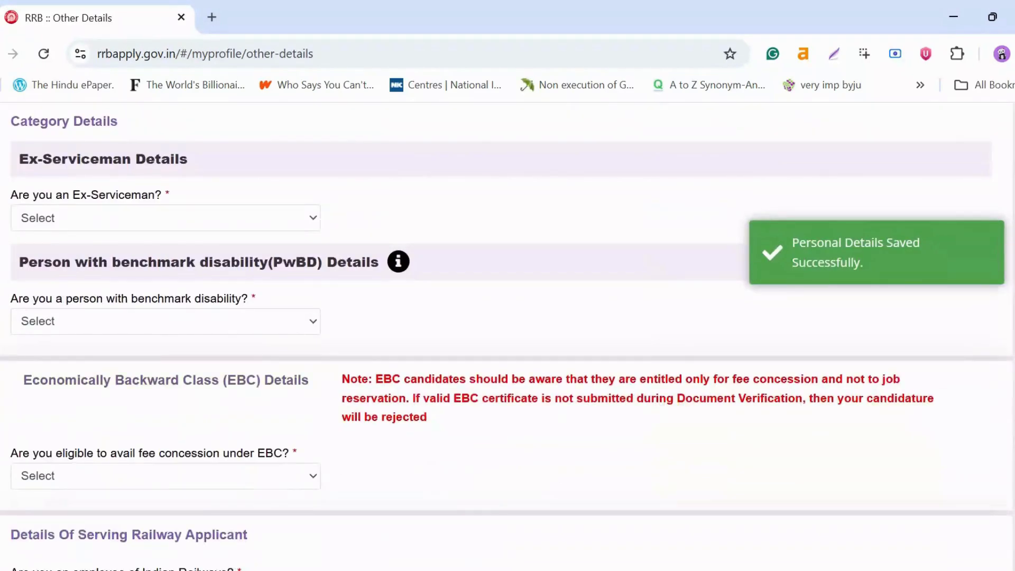
scroll(655, 400, up, 2)
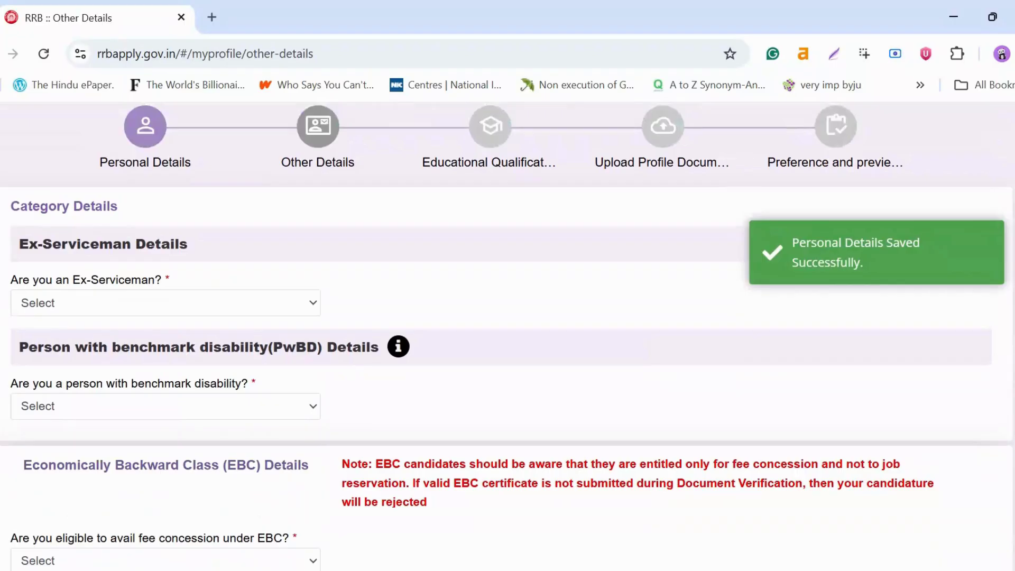
scroll(655, 401, down, 3)
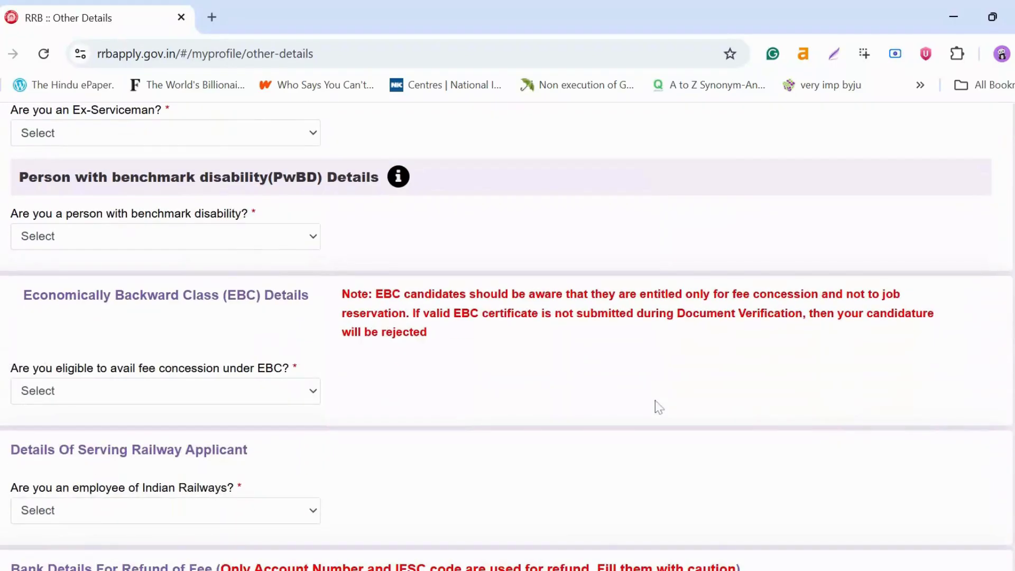
scroll(655, 401, down, 3)
scroll(655, 400, down, 2)
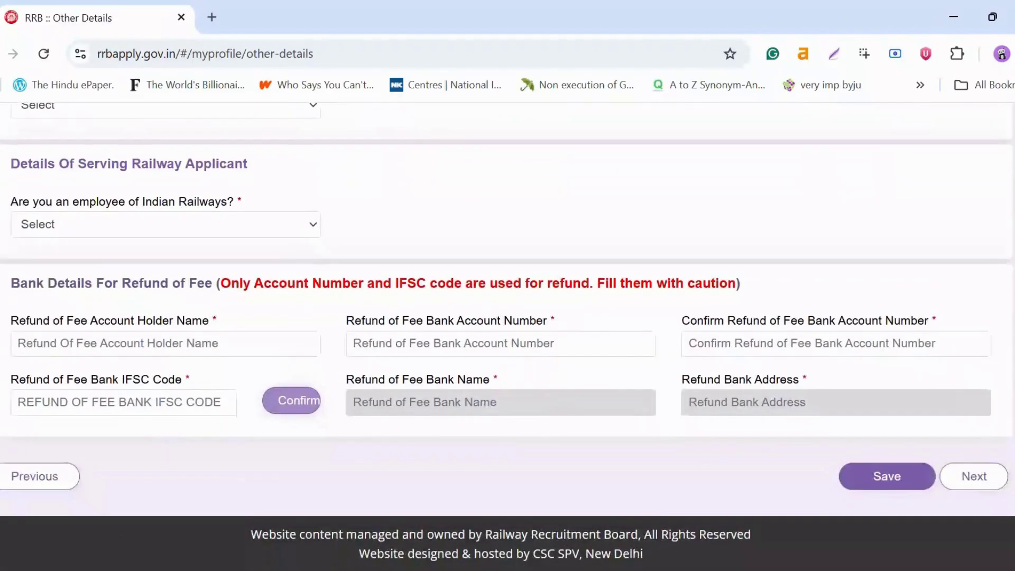
scroll(655, 401, up, 10)
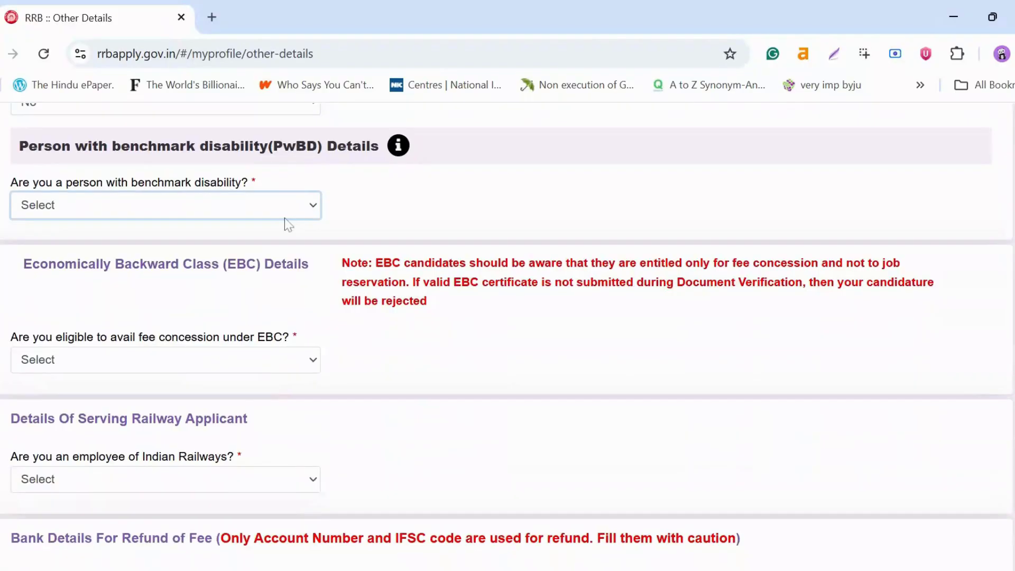
click(284, 212)
click(285, 248)
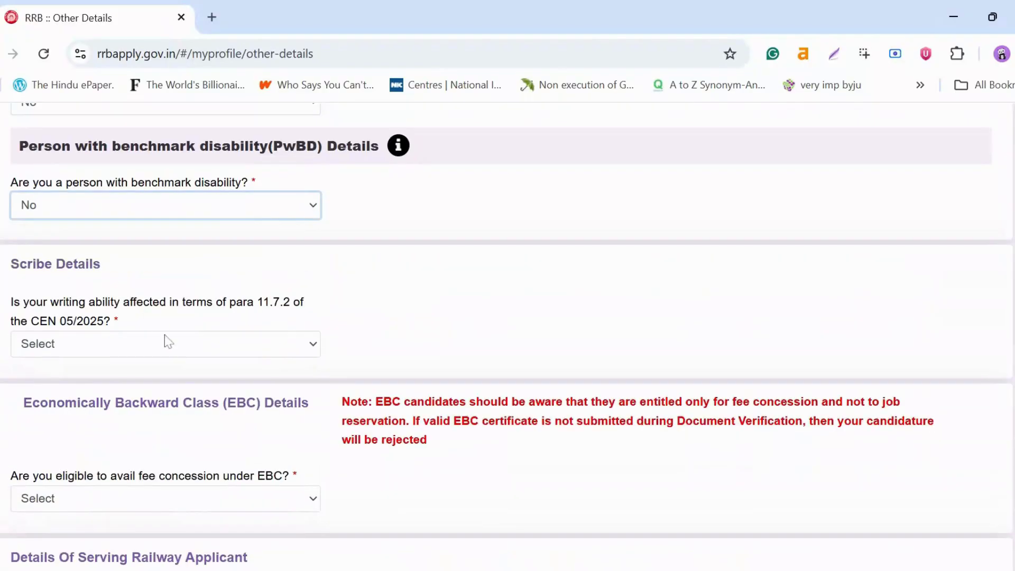
click(246, 349)
click(242, 388)
Step: Answer No for EBC and railway employee, and set department to Not Applicable
scroll(351, 379, down, 3)
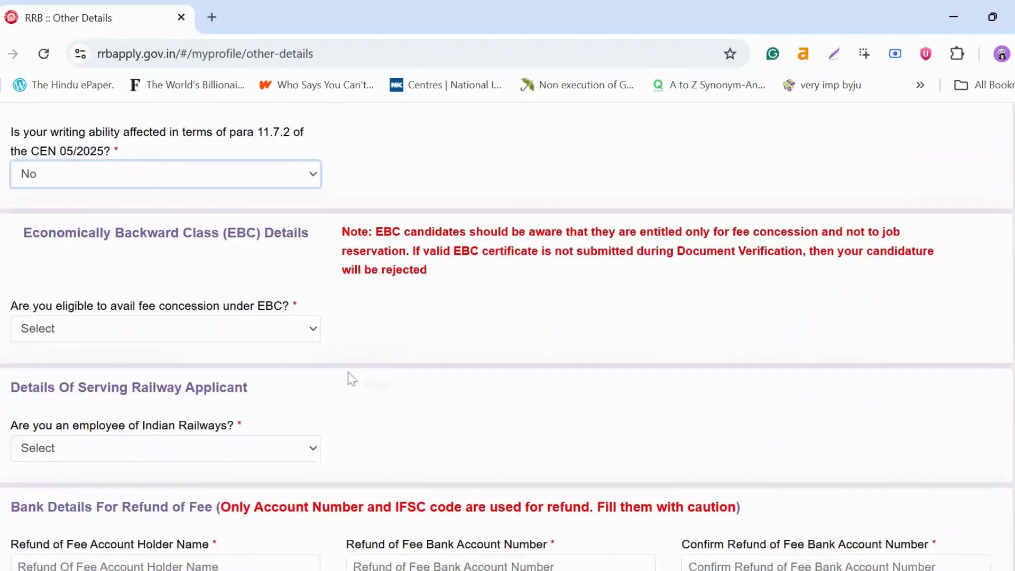
key(Tab)
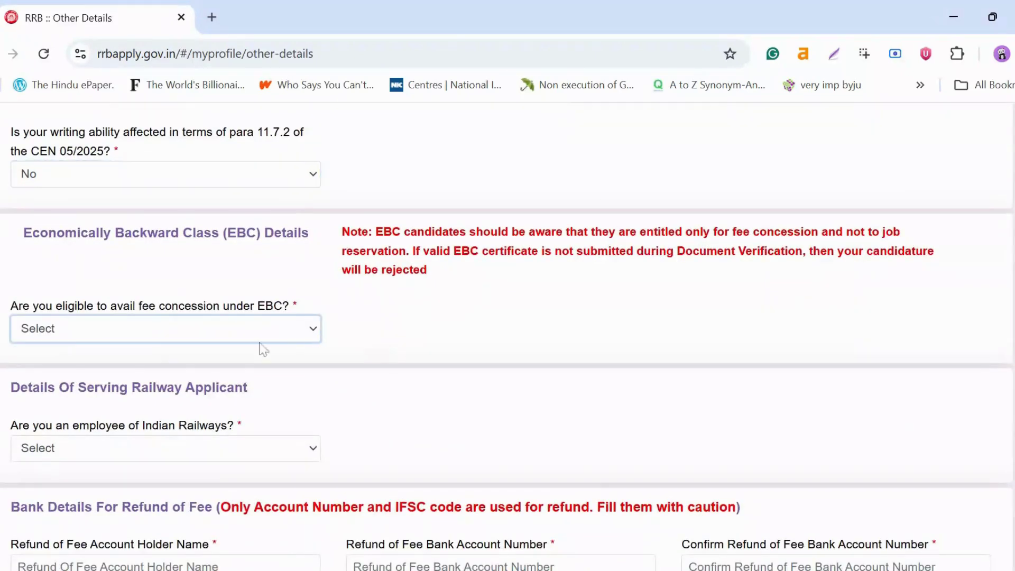
key(n)
scroll(275, 283, down, 3)
key(Tab)
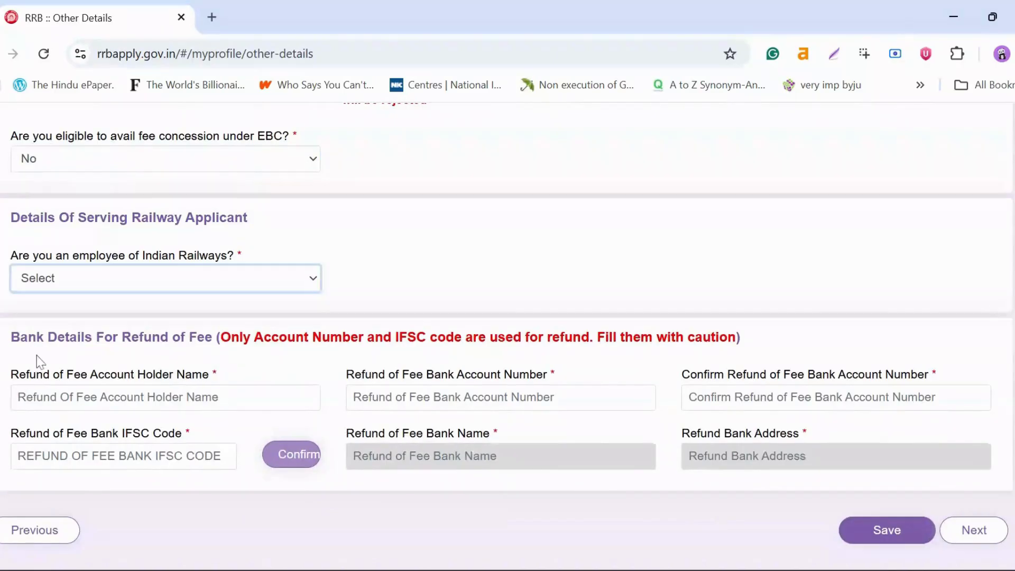
key(n)
key(Tab)
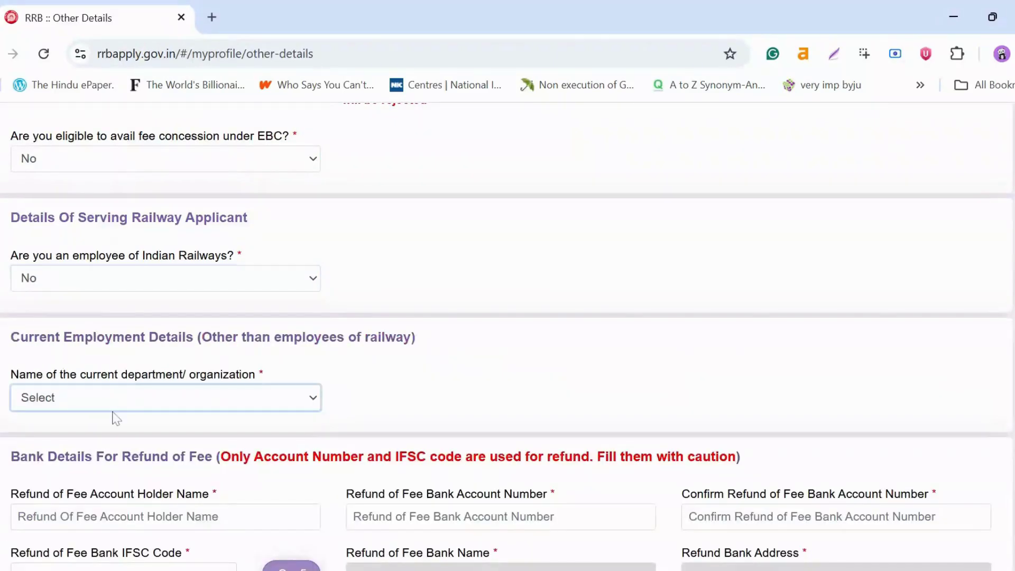
key(n)
scroll(148, 391, down, 3)
Step: Enter the refund account holder's name, moving on to the account number
key(Tab)
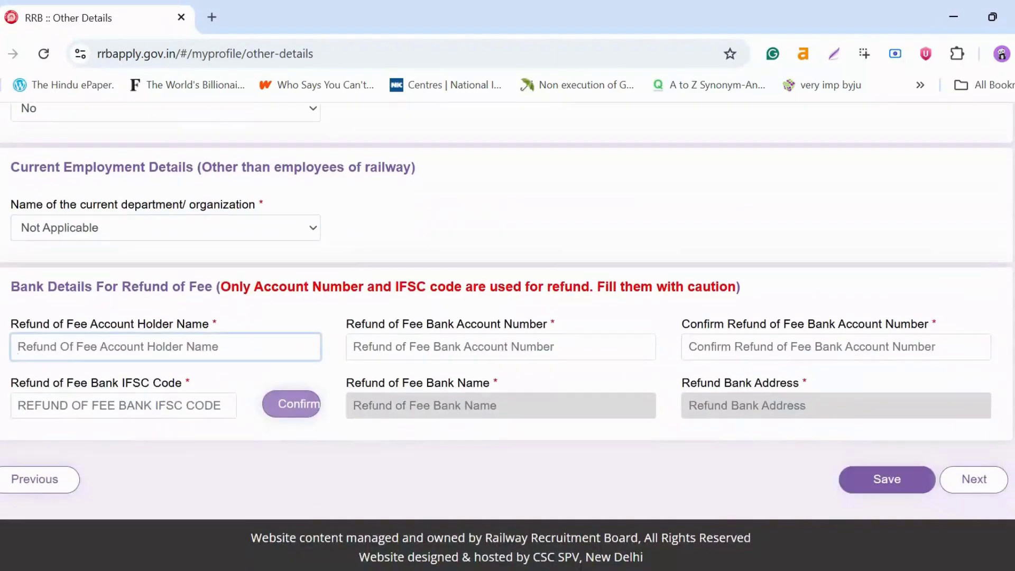
text(Xxxxx)
key(Tab)
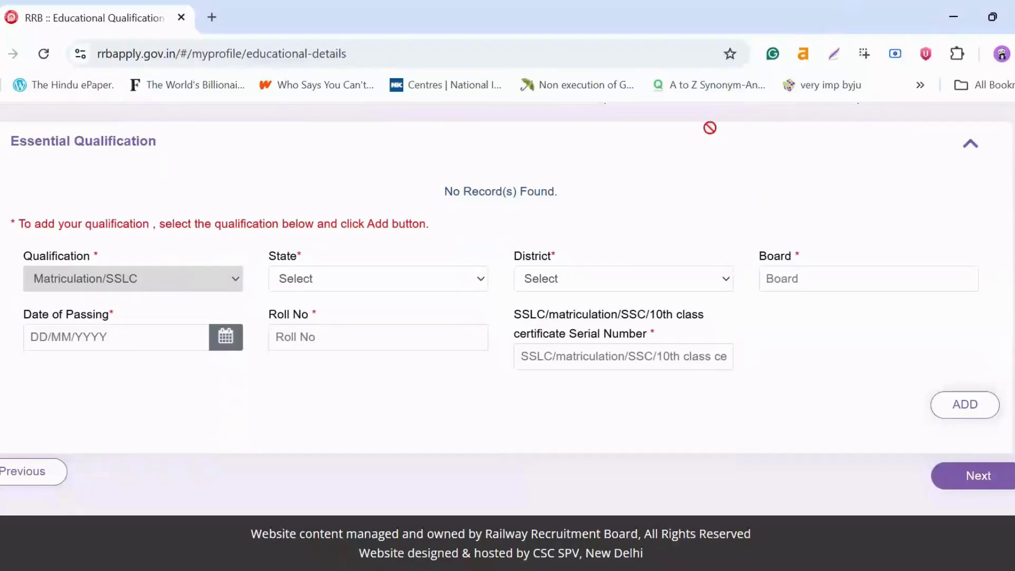
Step: Set Matriculation/SSLC state HIMACHAL PRADESH, district Hamirpur and board 'cbse'
scroll(697, 272, up, 2)
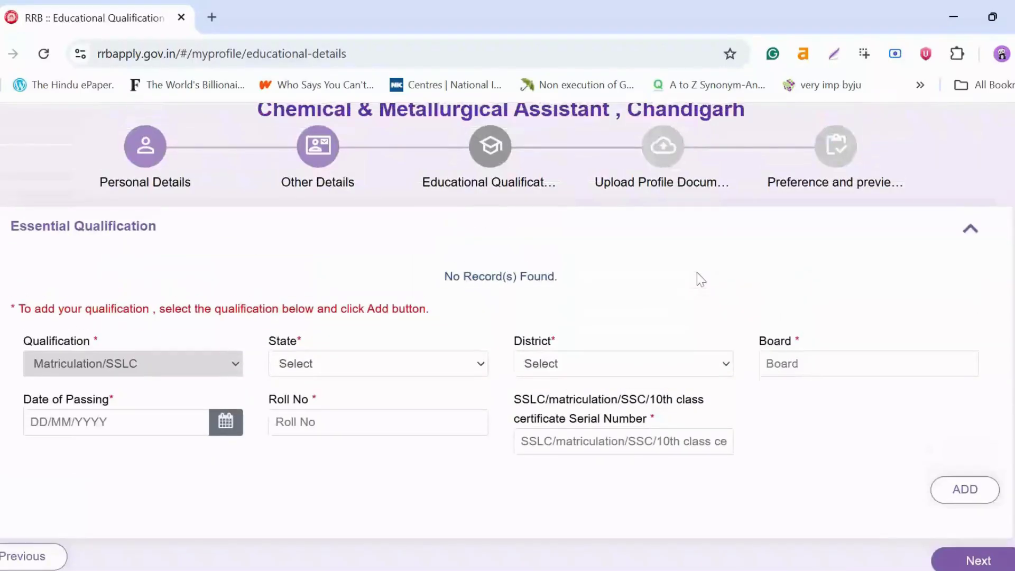
scroll(697, 272, down, 2)
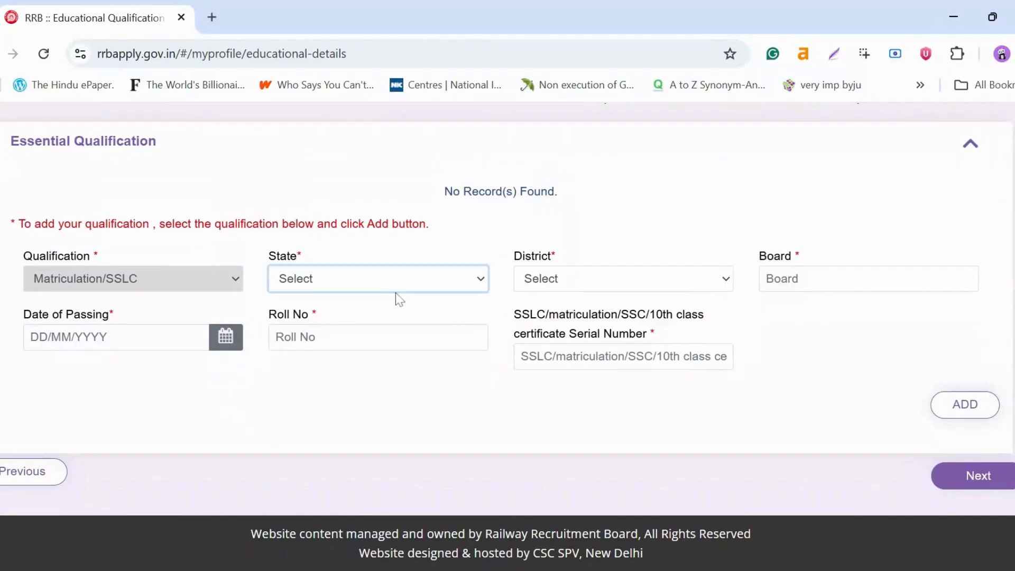
click(396, 291)
click(333, 554)
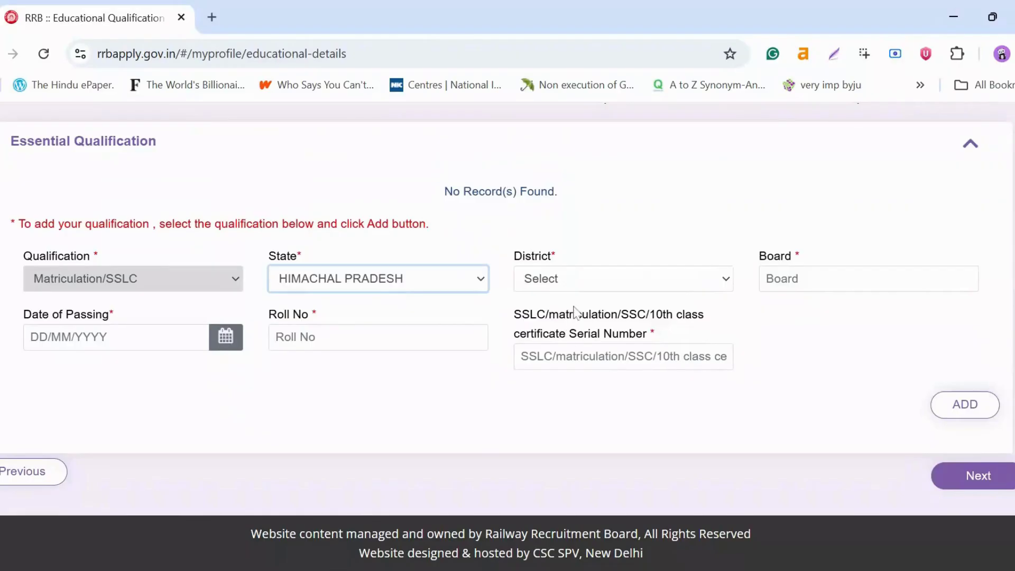
click(592, 278)
click(593, 355)
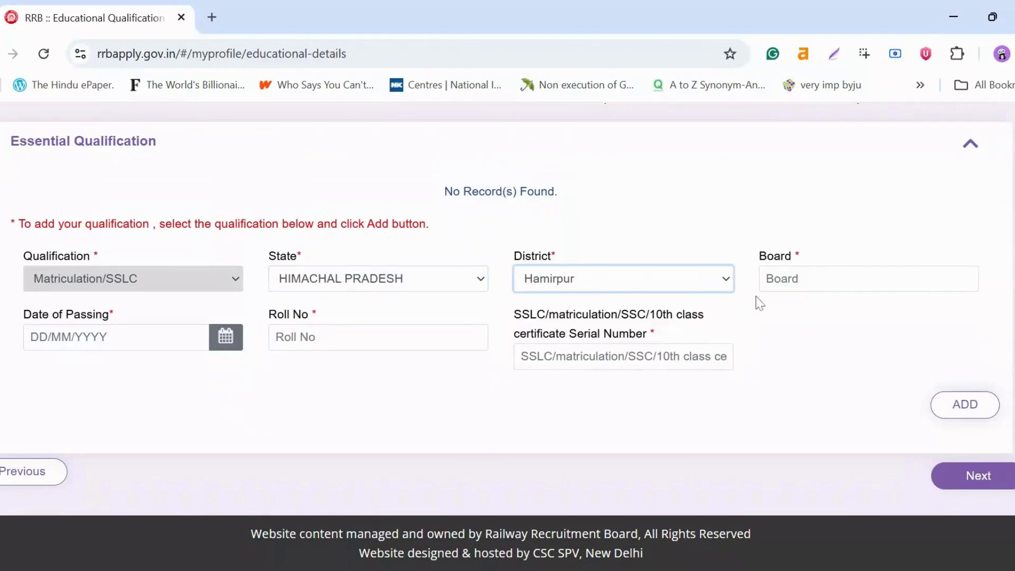
click(783, 282)
text(cbse)
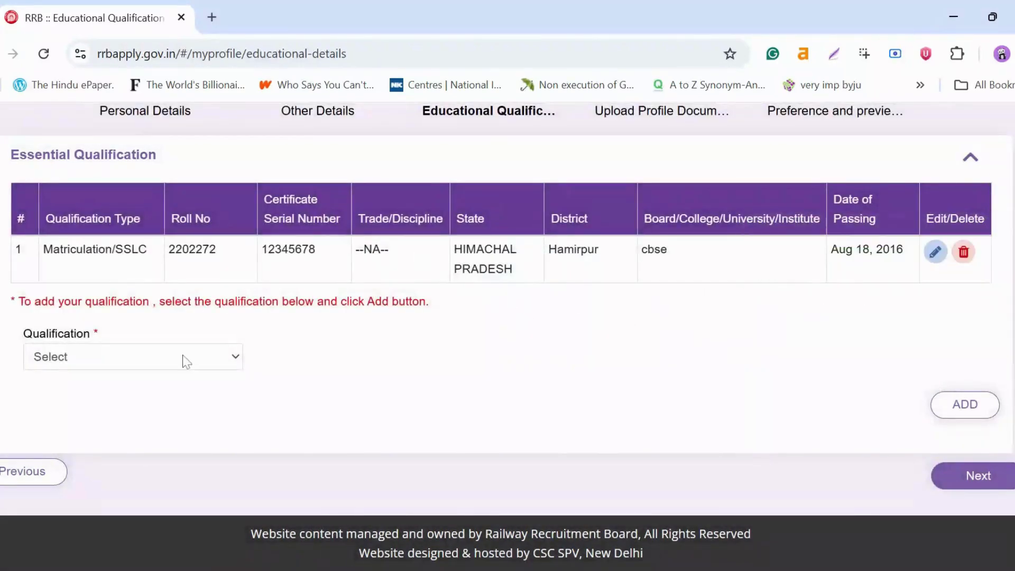
Step: Select Degree in Engineering as the next qualification and continue to uploads
click(238, 358)
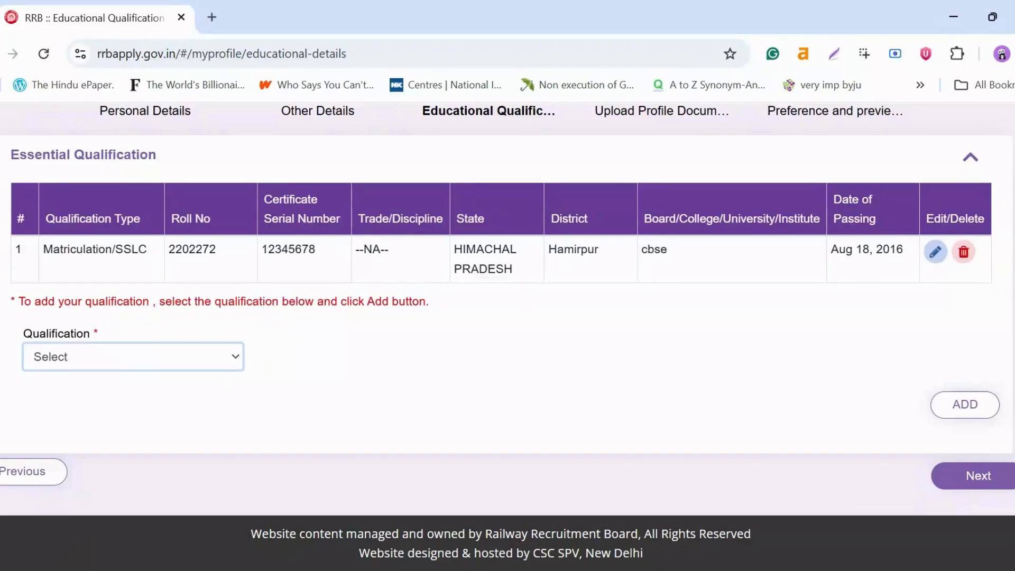
click(94, 423)
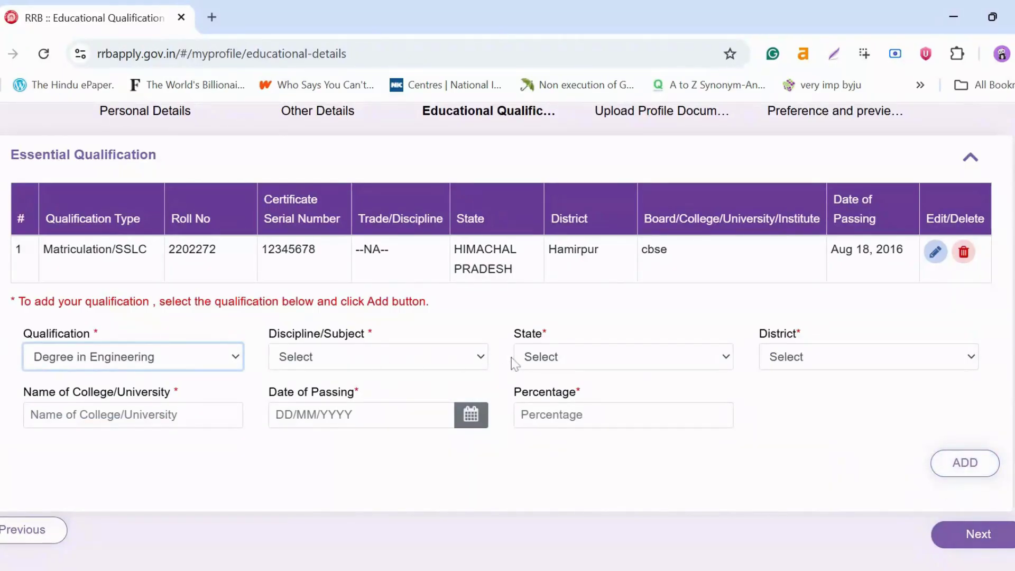
click(978, 545)
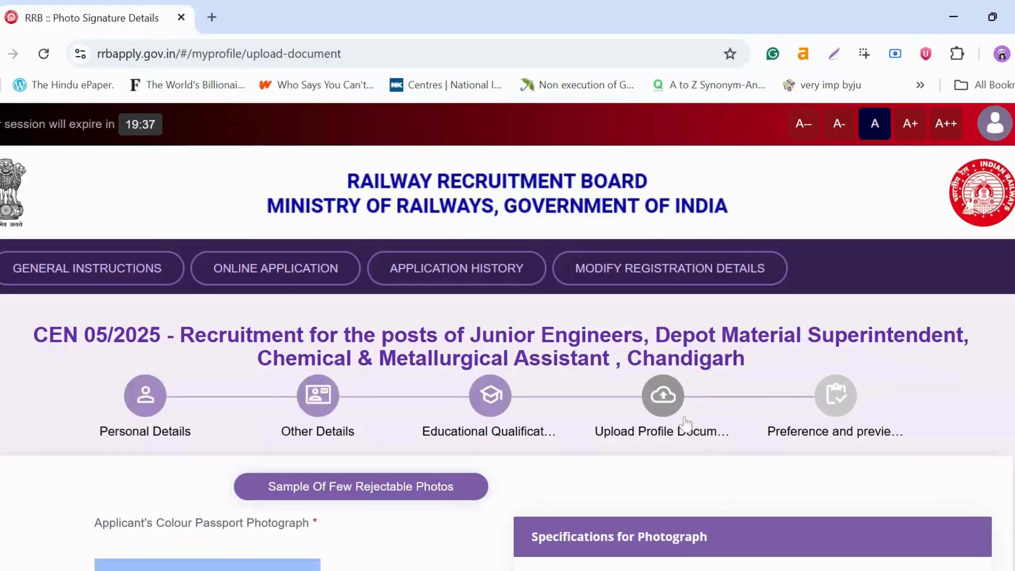
Step: Highlight the photo rules on non-white clothing, lighting, eye-level camera and looking straight ahead
scroll(687, 407, down, 3)
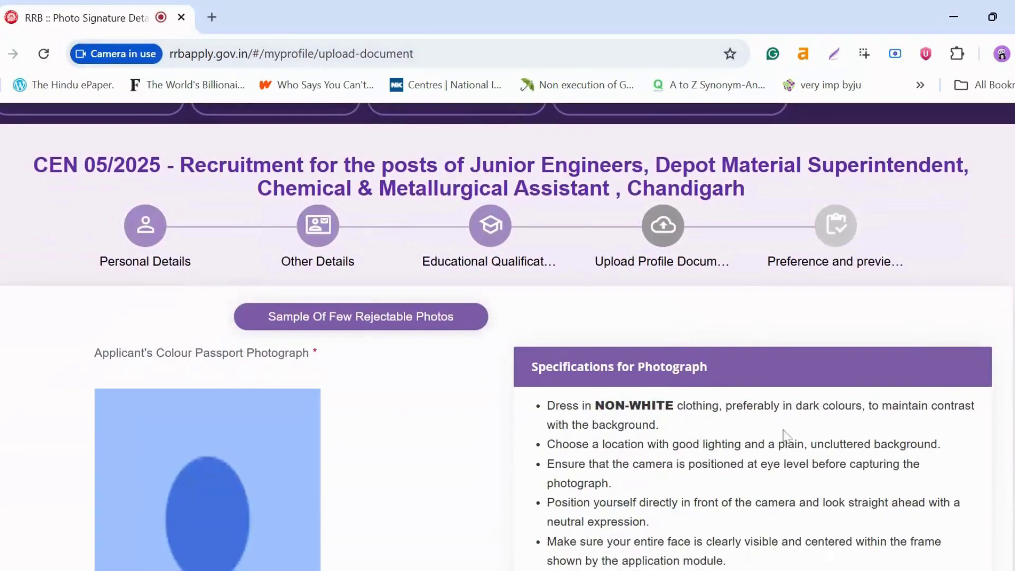
scroll(784, 440, down, 2)
scroll(784, 440, down, 2)
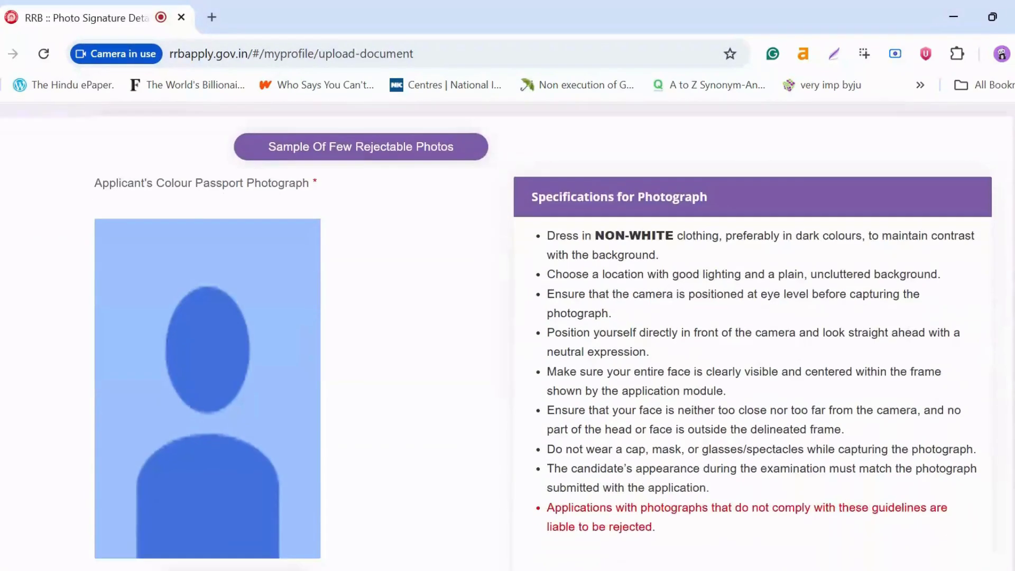
drag(548, 236, 981, 256)
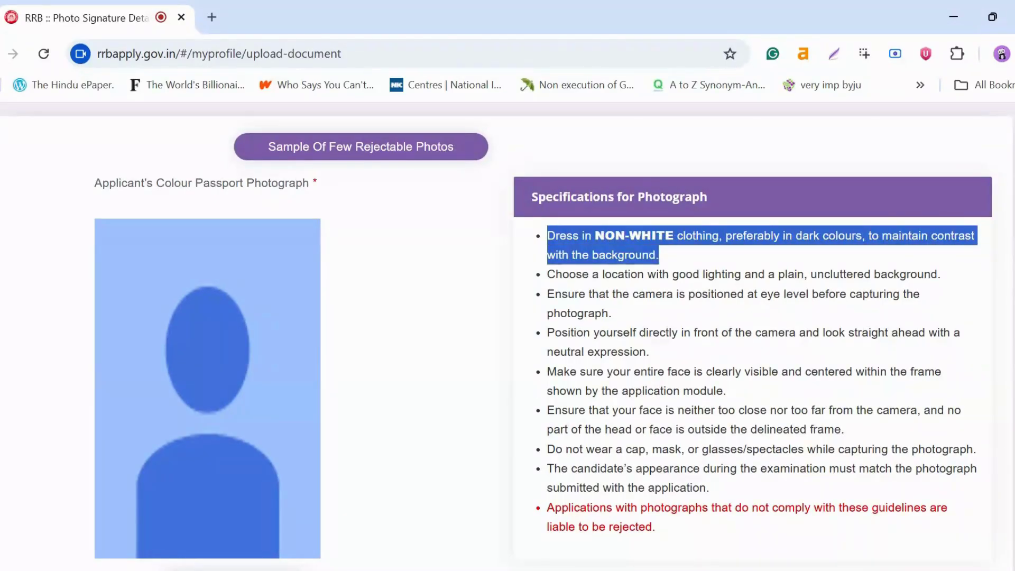
drag(548, 274, 954, 283)
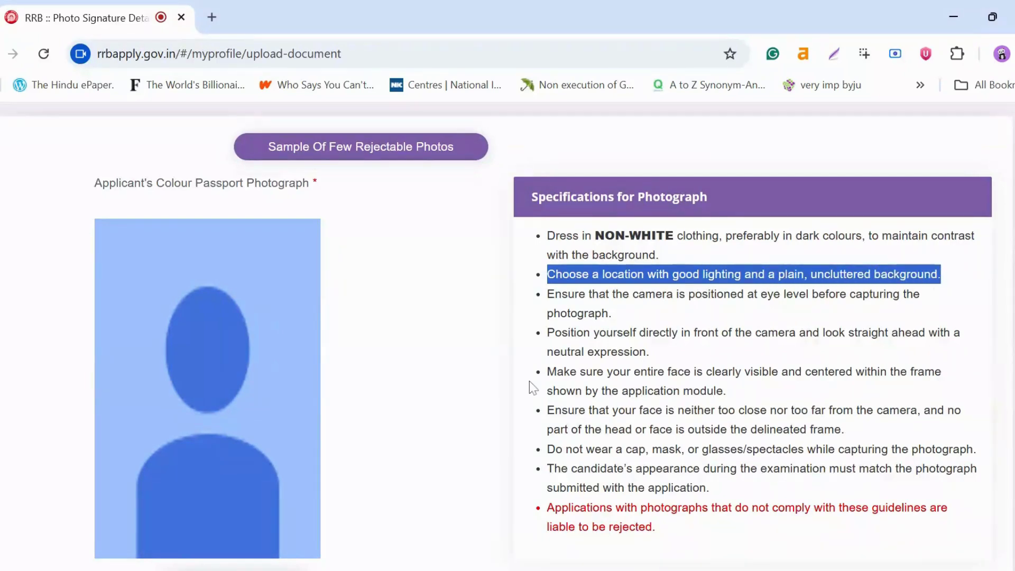
click(547, 295)
drag(548, 295, 617, 312)
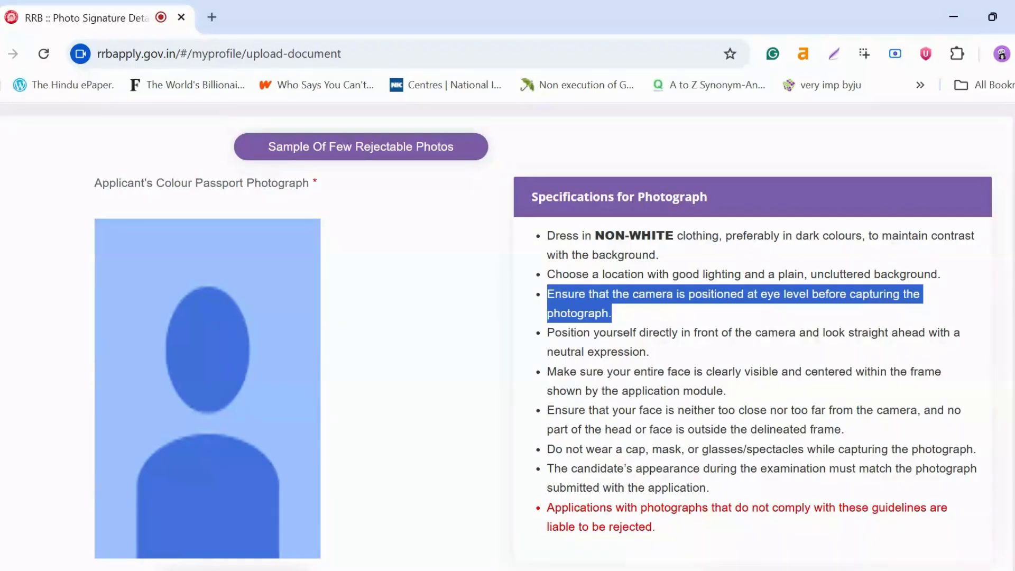
drag(548, 333, 661, 351)
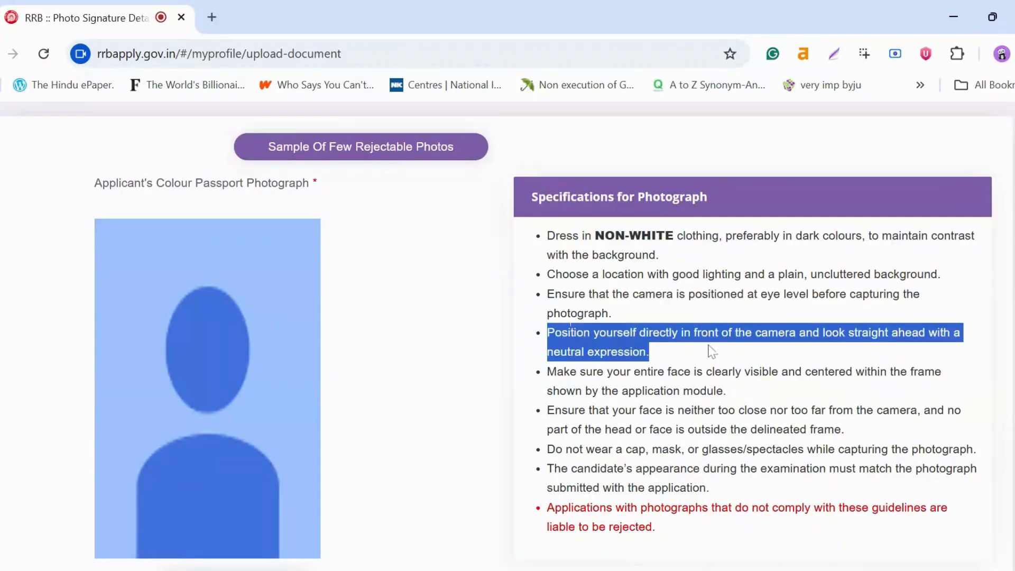
Step: Highlight the face-visible-and-centred and no cap, mask or glasses guidelines
scroll(713, 354, down, 2)
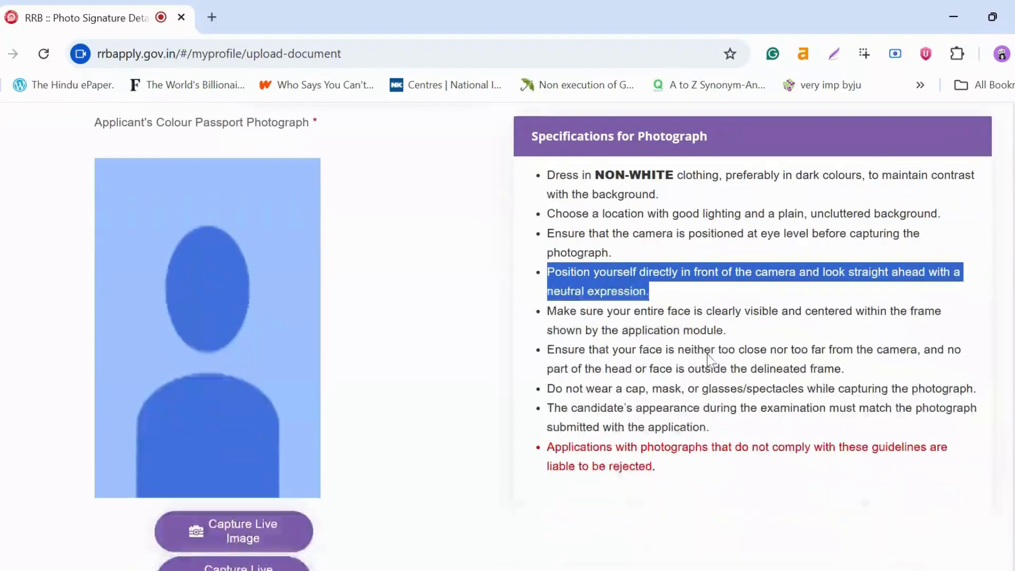
drag(547, 288, 767, 311)
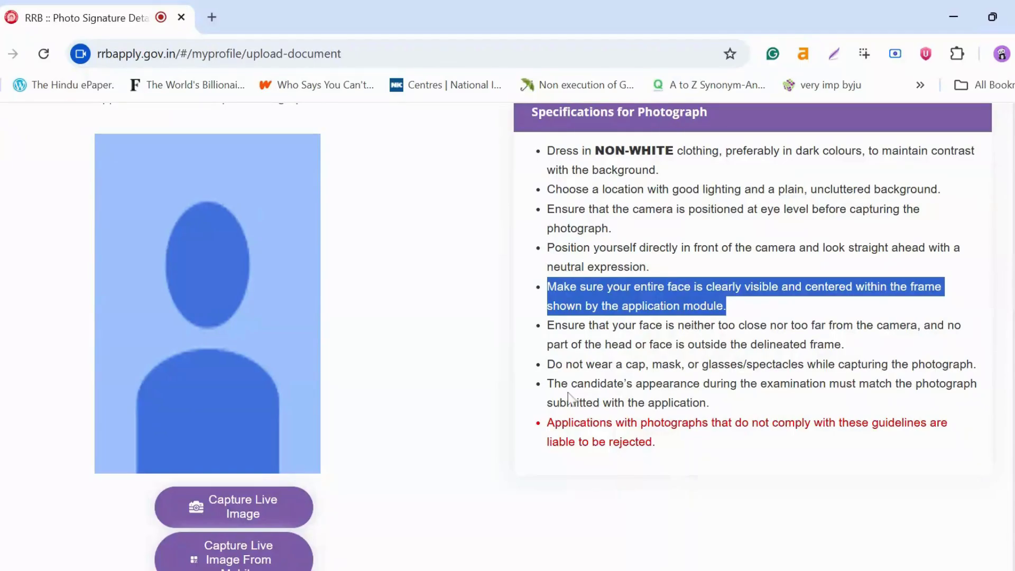
drag(547, 365, 739, 401)
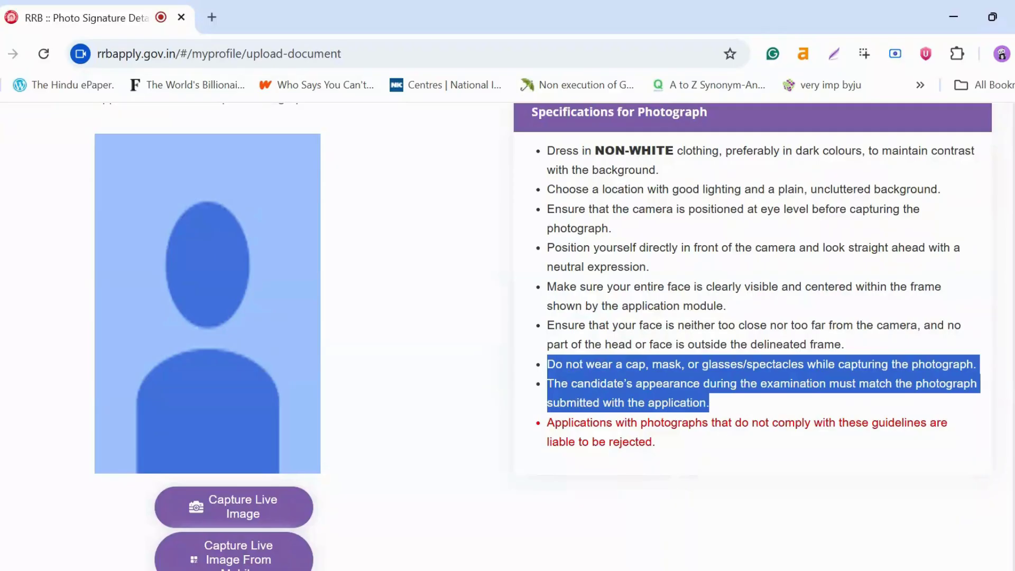
scroll(723, 439, down, 2)
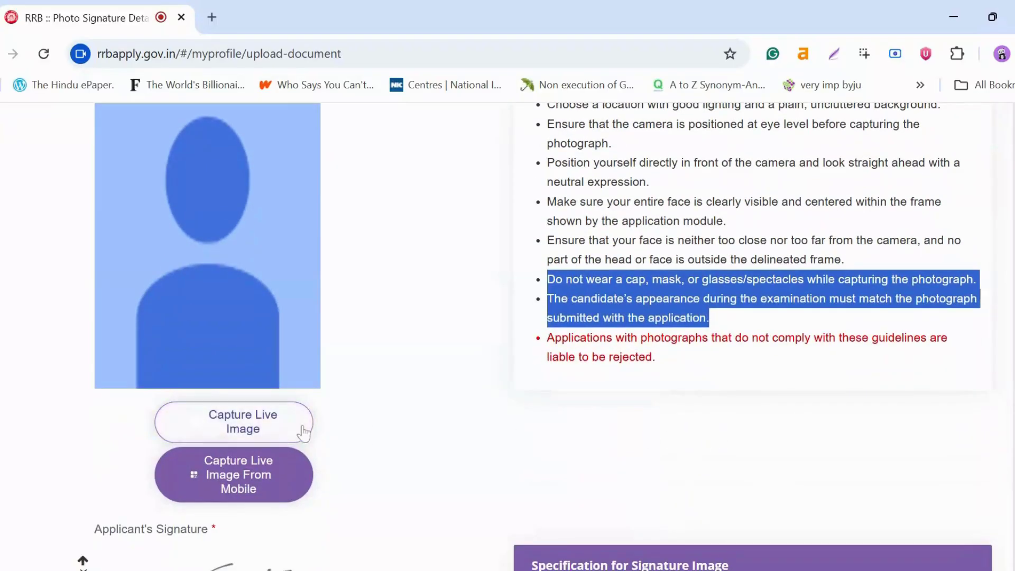
scroll(426, 401, up, 4)
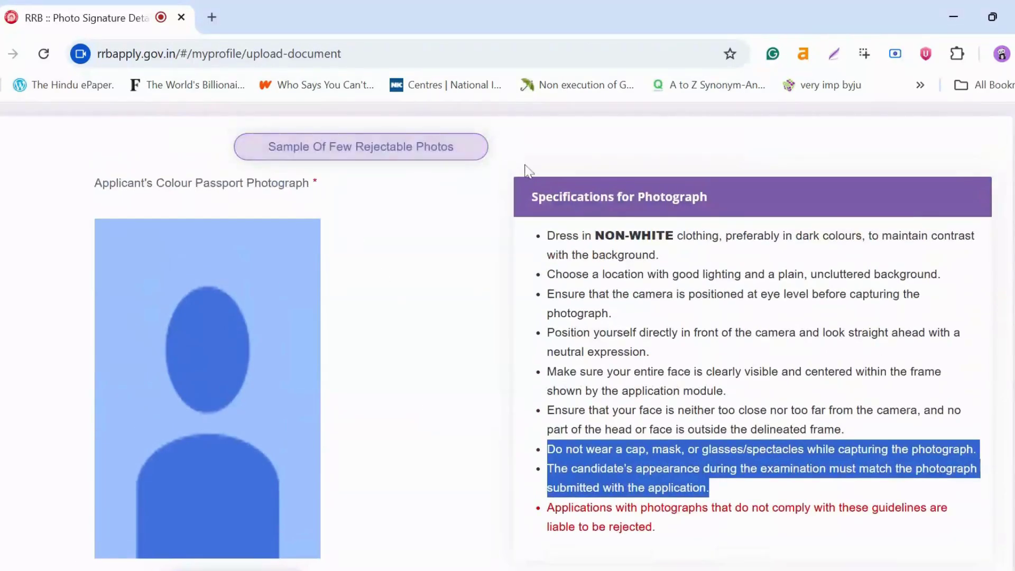
Step: Highlight signature specs: white paper black ink, JPG/JPEG, 140 x 60 pixels, 30KB–49KB
scroll(378, 228, down, 4)
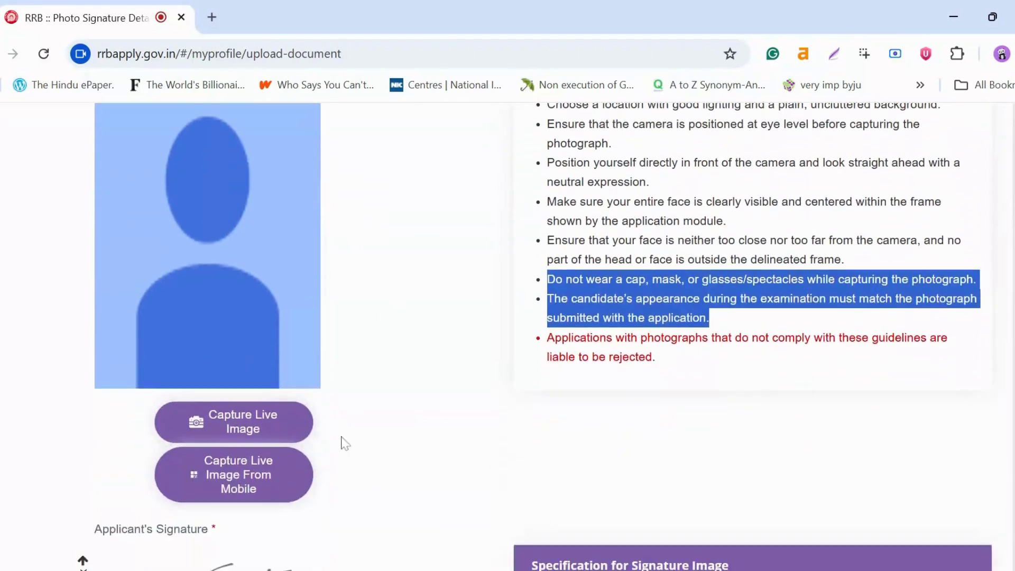
click(236, 431)
scroll(443, 408, down, 6)
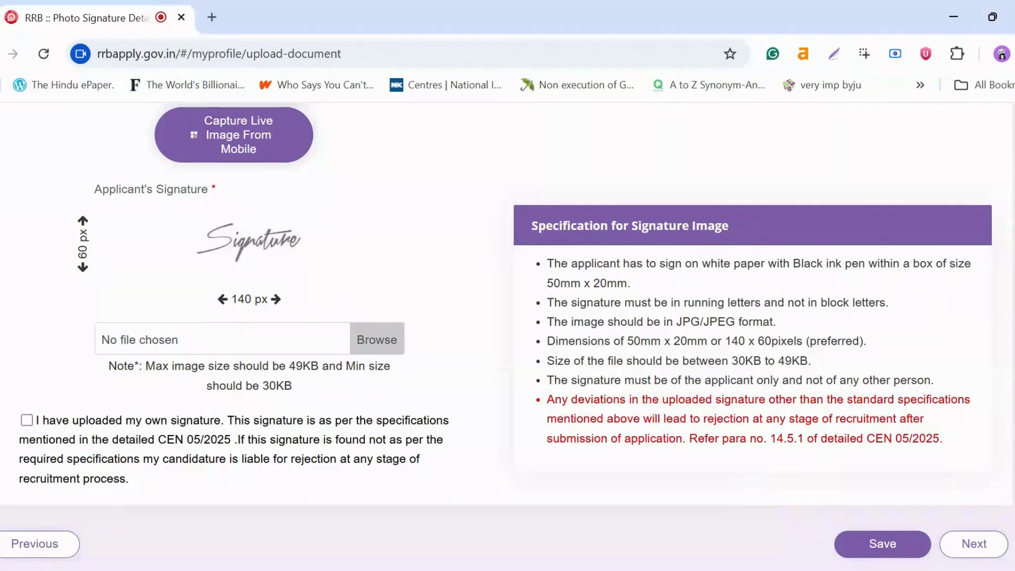
drag(548, 263, 982, 292)
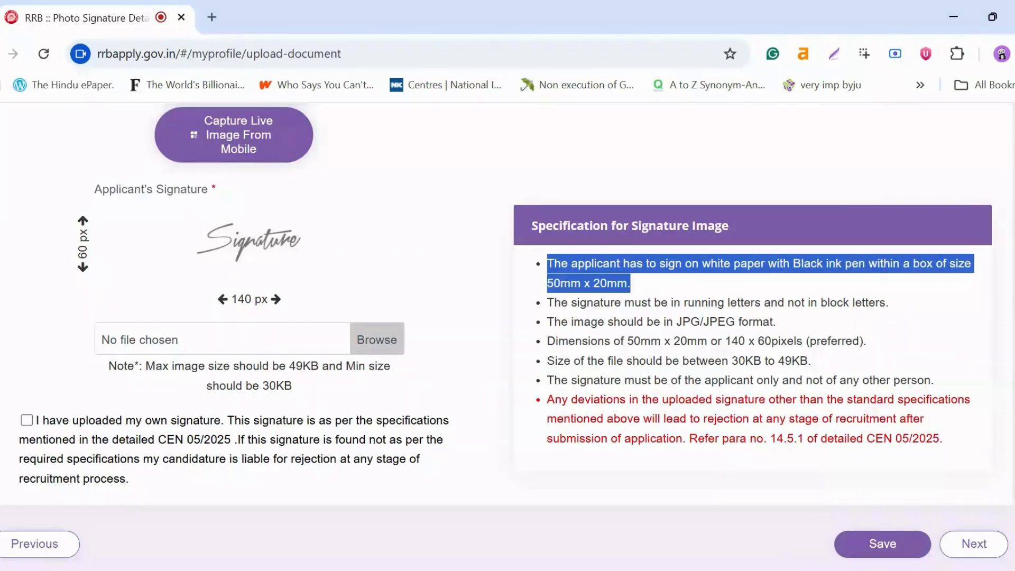
drag(676, 321, 790, 325)
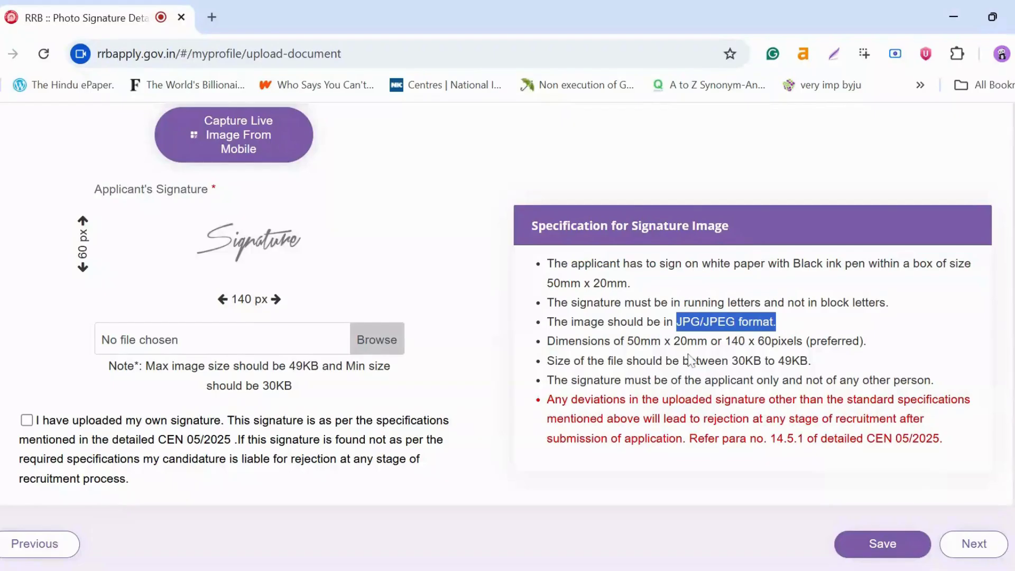
drag(726, 341, 875, 347)
drag(732, 361, 815, 380)
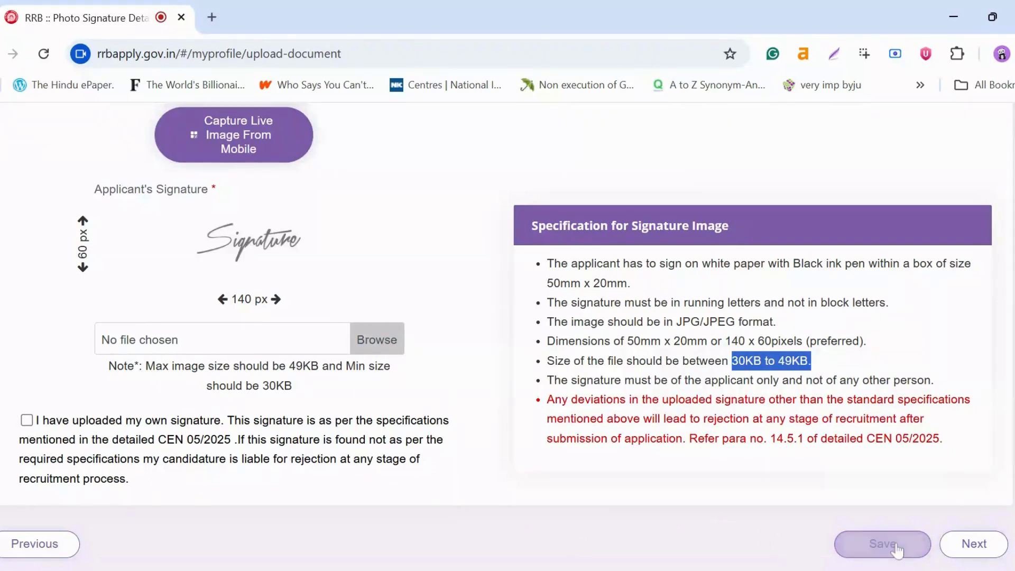
Step: Attempt Next without a signature, then tick the own-signature declaration
click(969, 548)
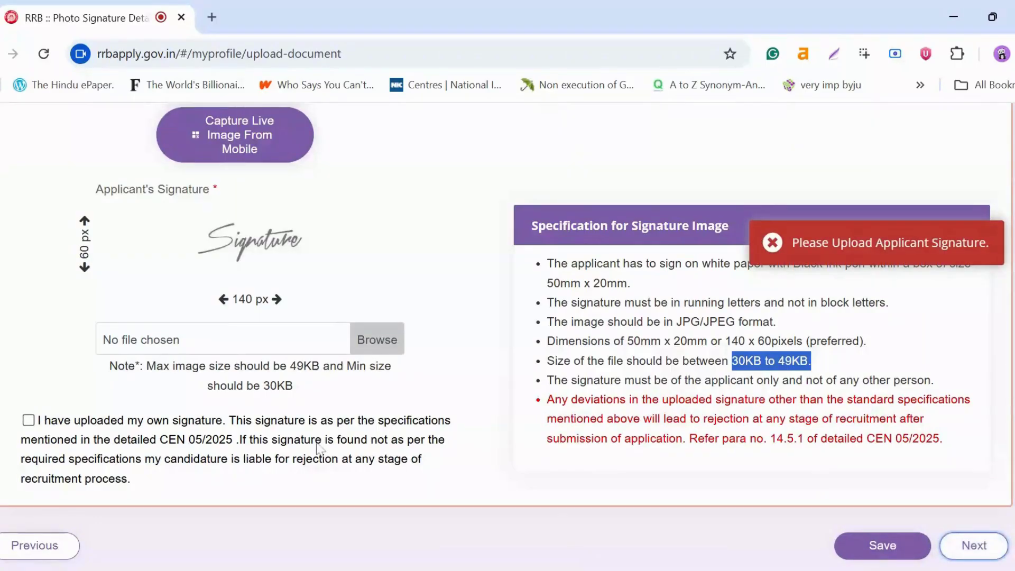
click(28, 420)
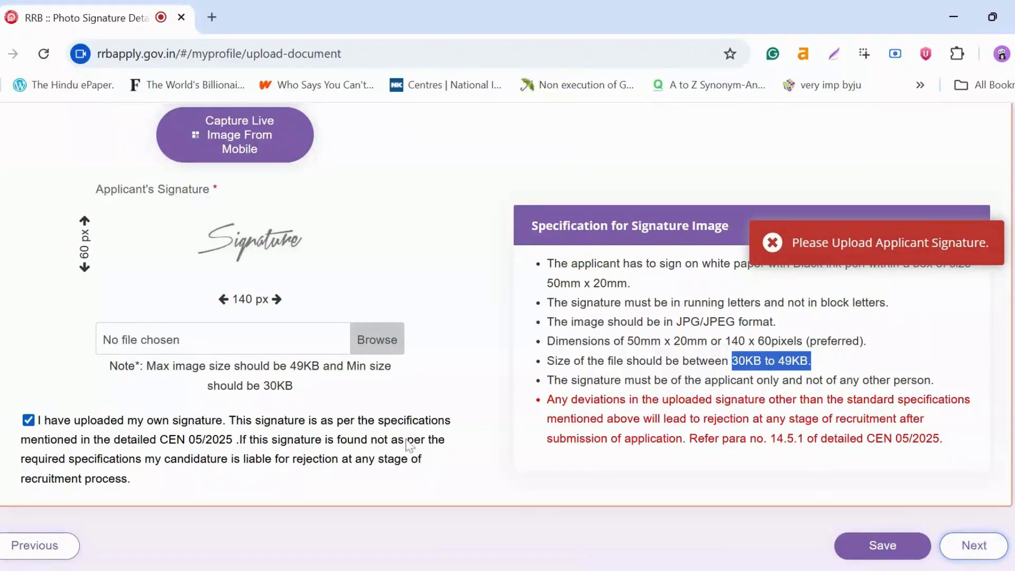
scroll(630, 373, up, 7)
scroll(630, 373, up, 5)
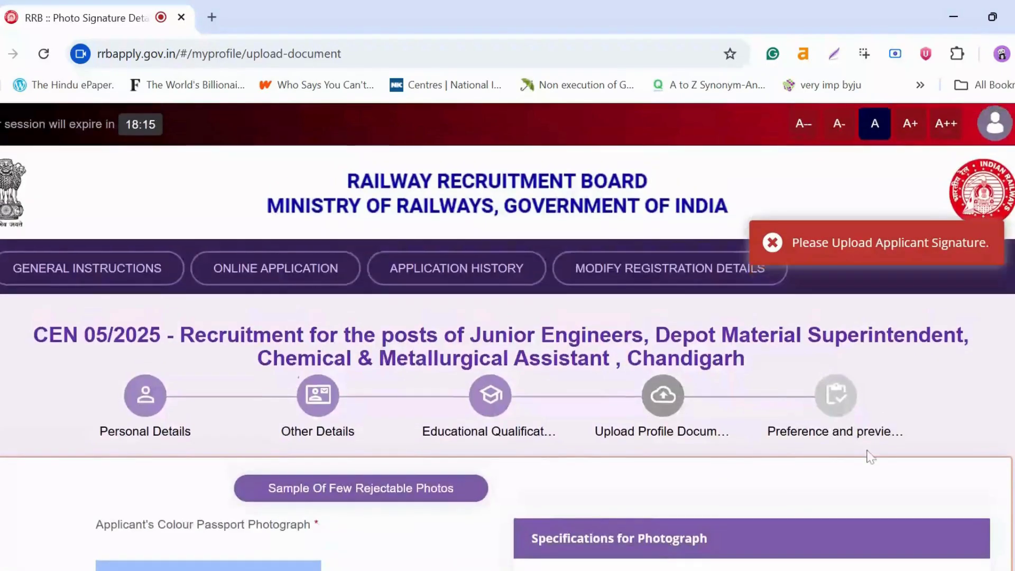
Step: Bring up the live photo capture notice (3 captures within 5 minutes) and confirm it
scroll(867, 453, down, 3)
scroll(863, 424, up, 3)
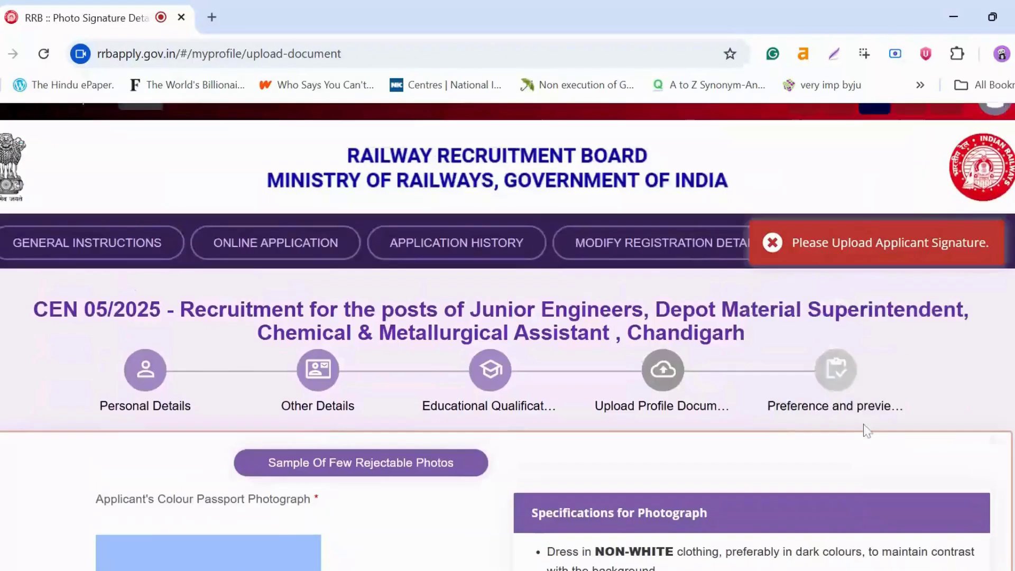
scroll(290, 227, down, 9)
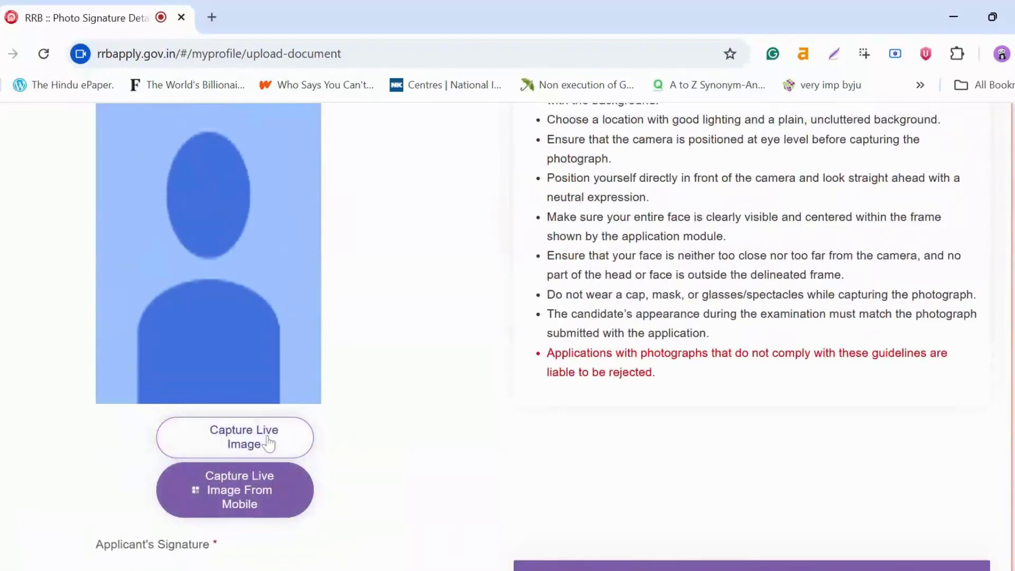
click(268, 445)
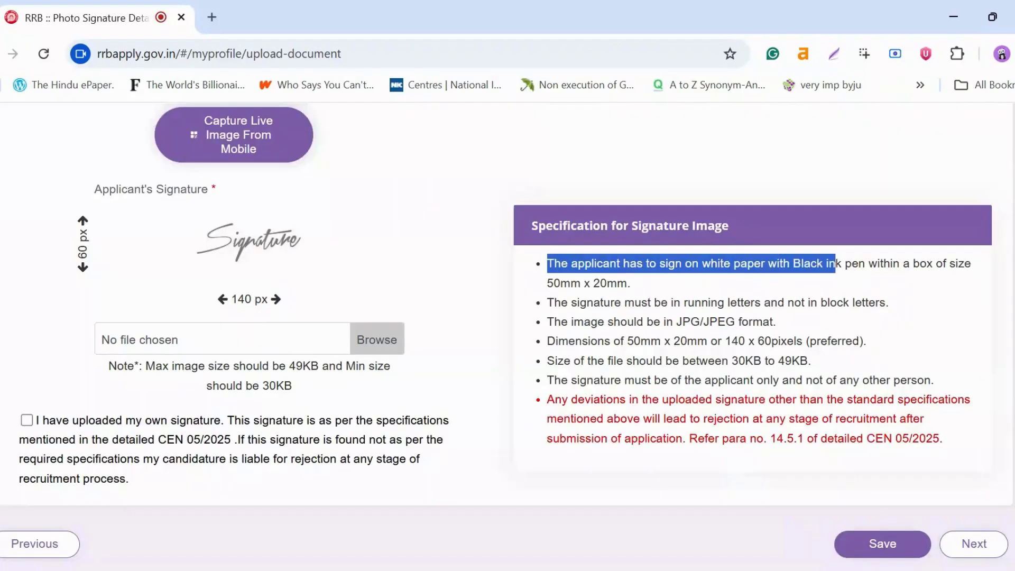
drag(835, 264, 982, 292)
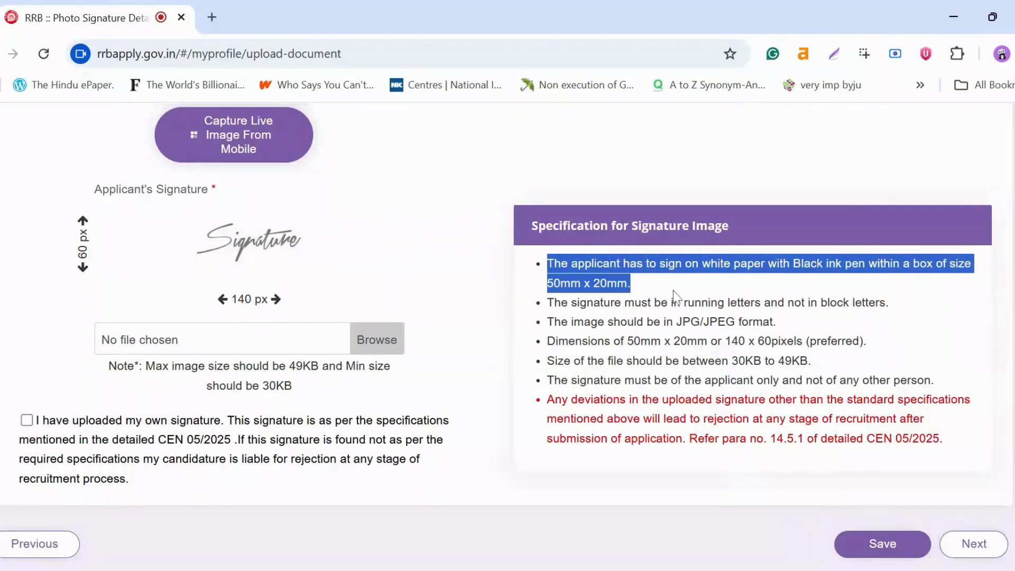
Step: Highlight the signature rules: JPG/JPEG format, 140 x 60 pixels, and 30KB to 49KB file size
drag(677, 322, 791, 325)
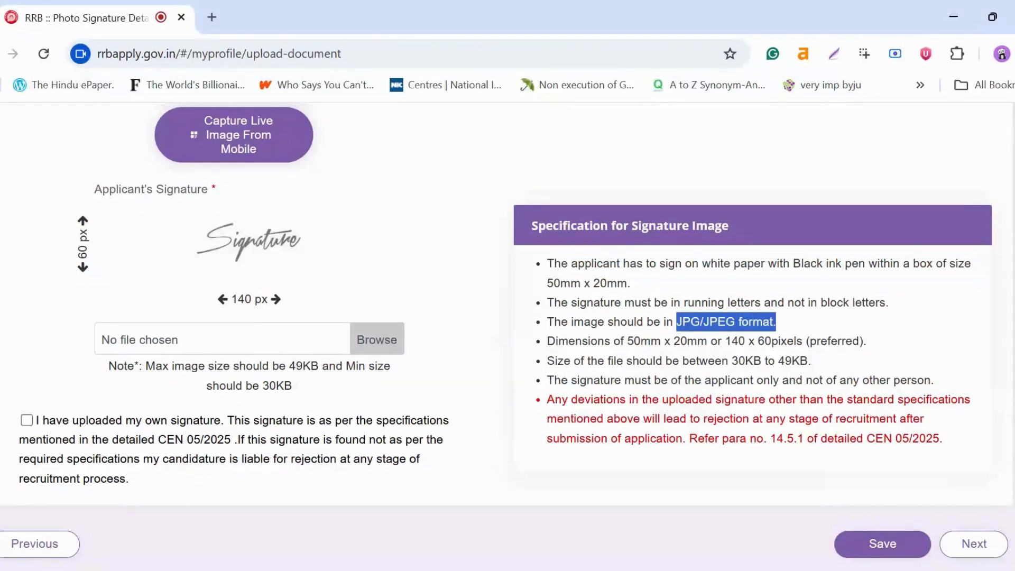
drag(725, 341, 876, 345)
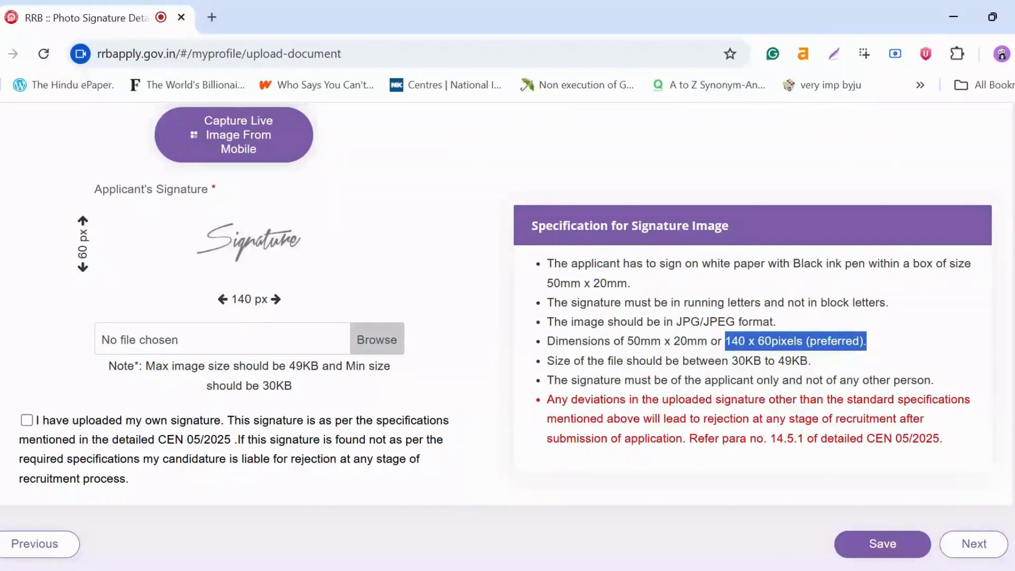
drag(732, 361, 817, 373)
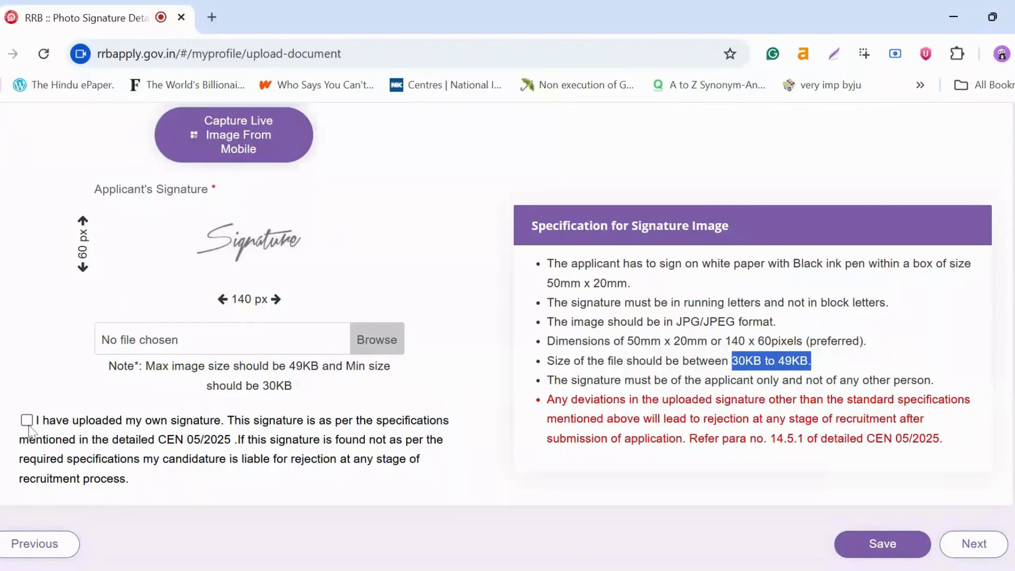
Step: Try to advance without a signature, then tick the own-signature declaration and look back at the photo
click(972, 544)
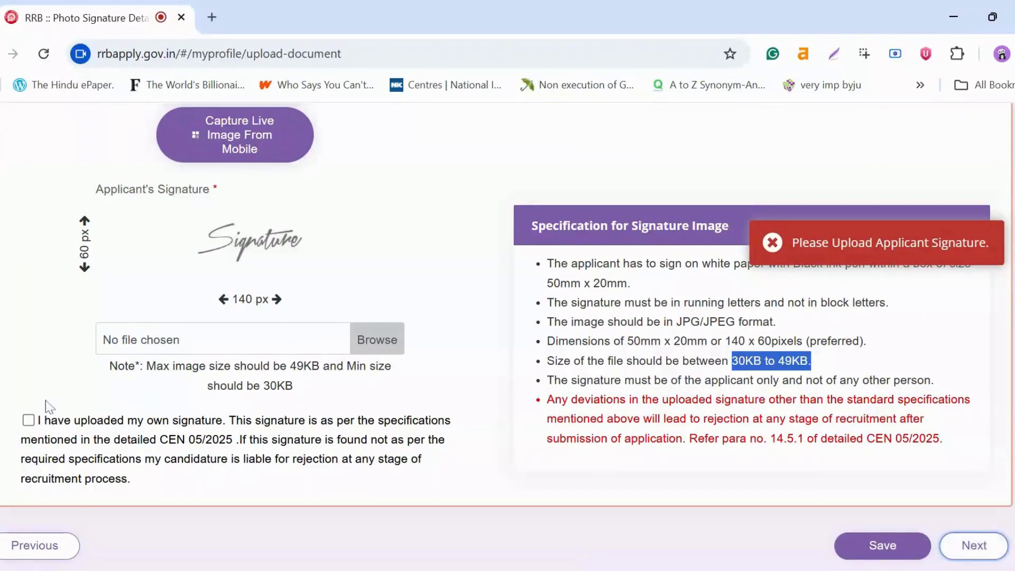
click(28, 420)
scroll(631, 370, up, 6)
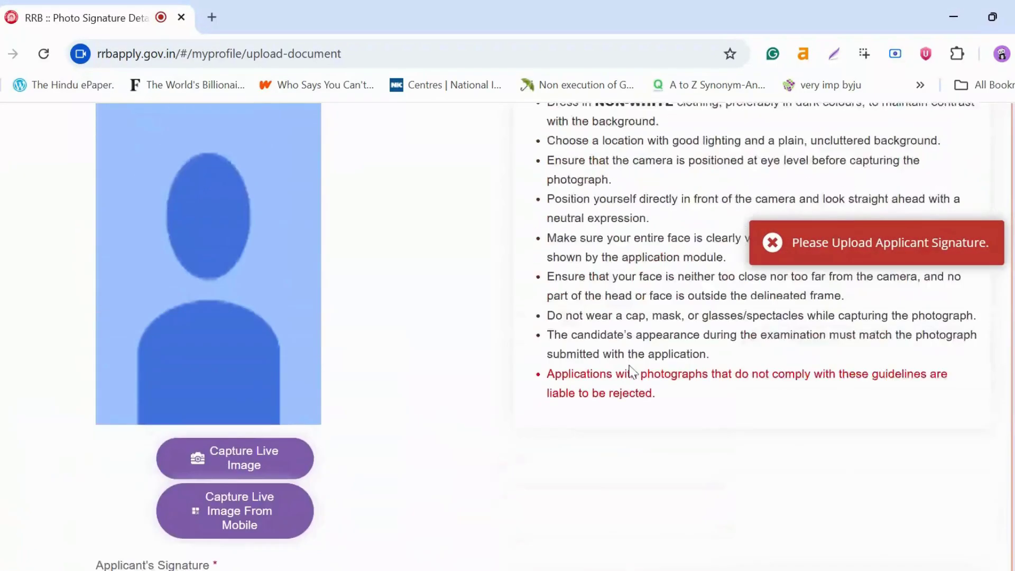
scroll(630, 370, up, 8)
scroll(866, 453, down, 3)
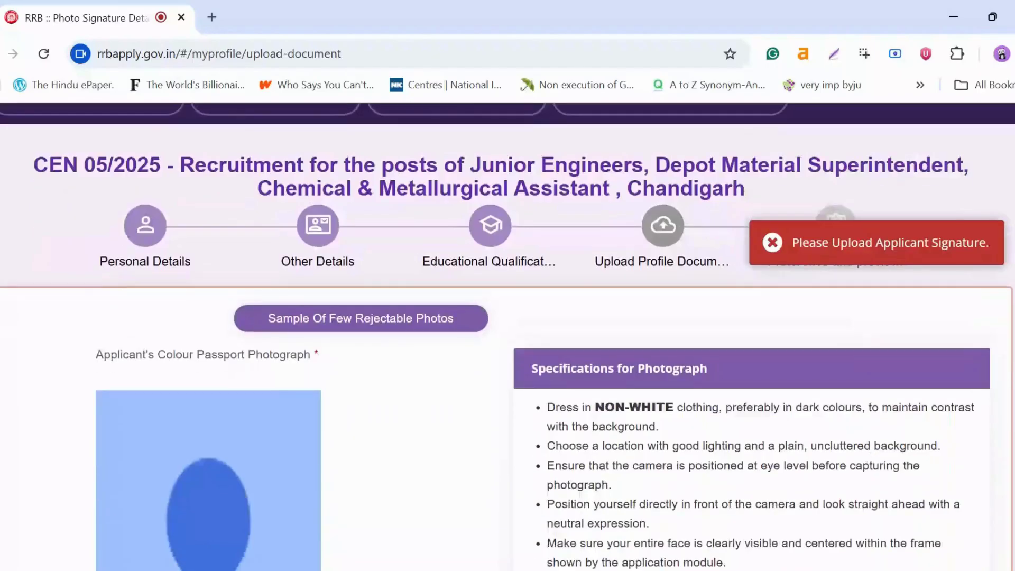
scroll(863, 424, up, 3)
scroll(841, 420, down, 9)
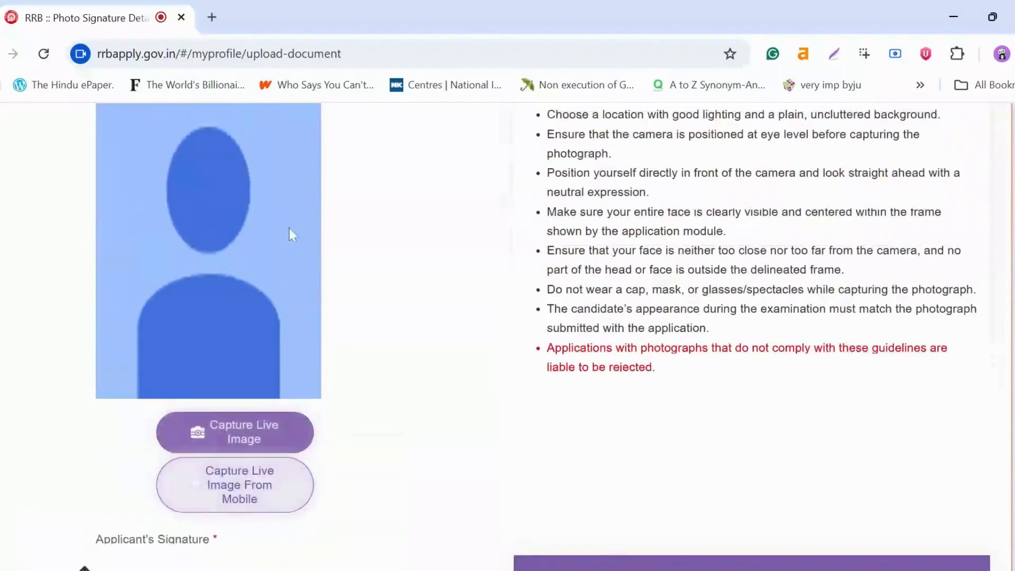
Step: Accept the live photo capture instructions and highlight the white-paper, black-ink signature rule
click(268, 444)
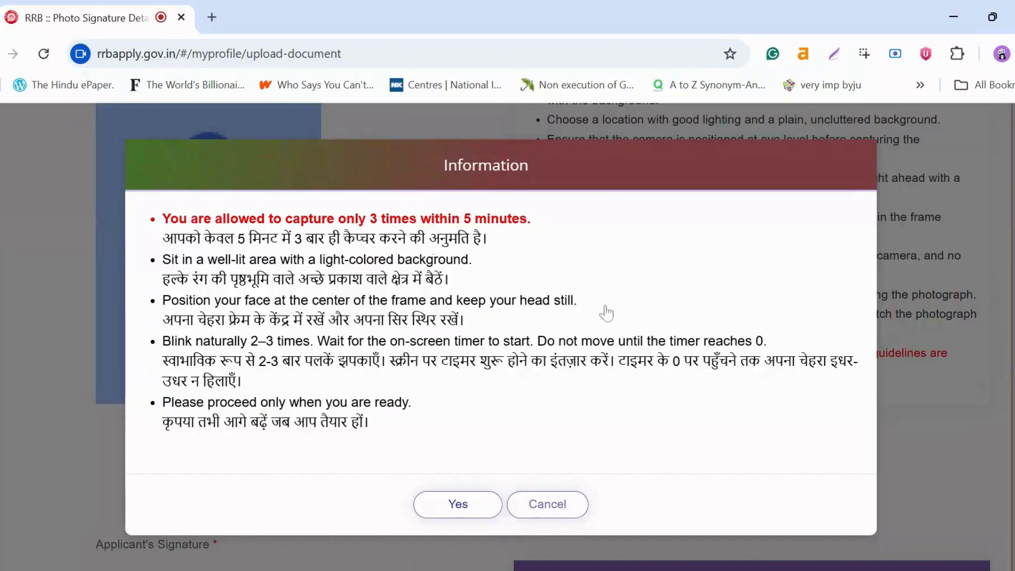
click(452, 513)
drag(835, 263, 981, 292)
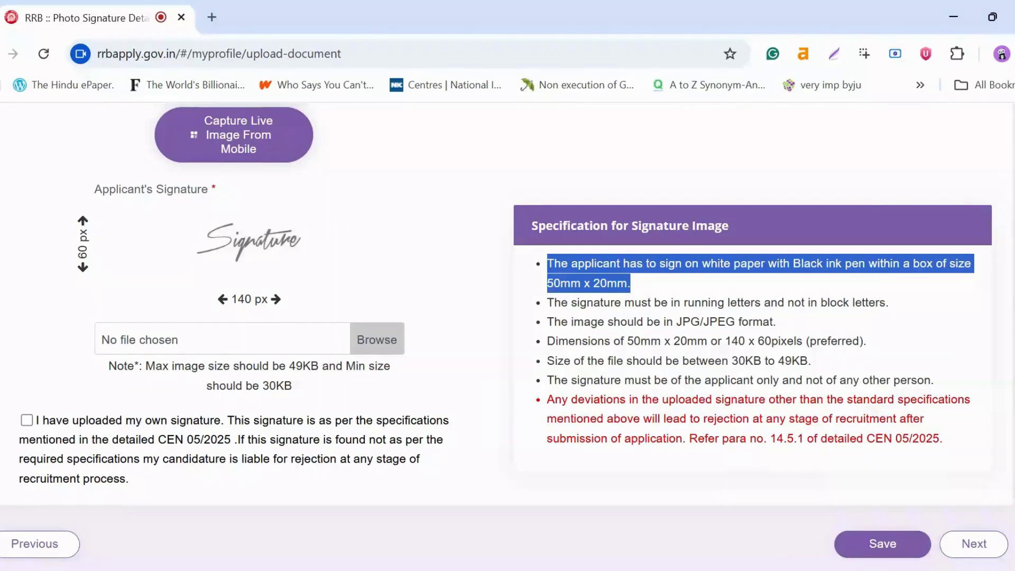
Step: Highlight the JPG/JPEG format, 140 x 60 pixel size, and 30KB to 49KB size limit again
drag(675, 321, 790, 324)
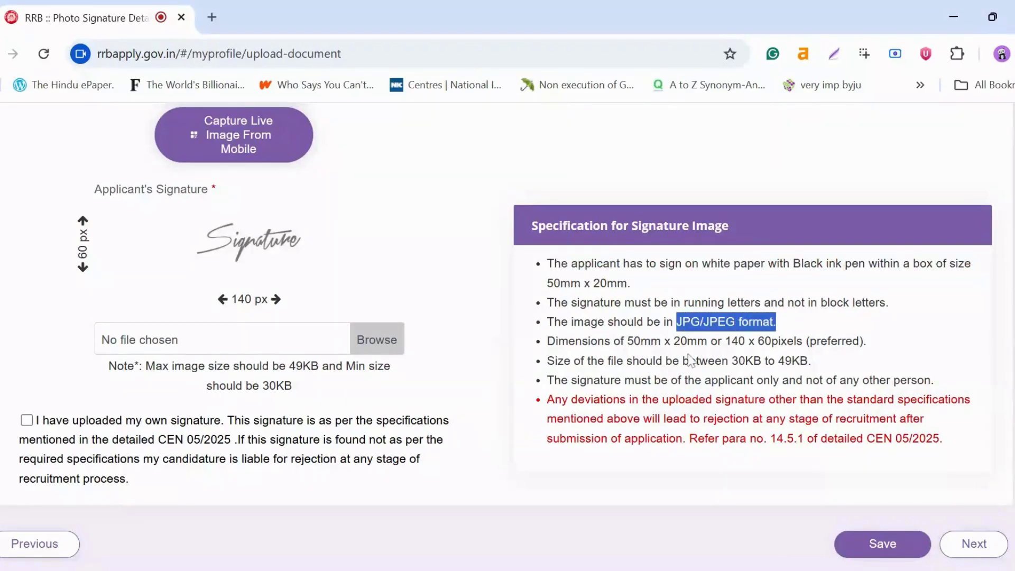
drag(725, 341, 875, 346)
drag(732, 360, 821, 365)
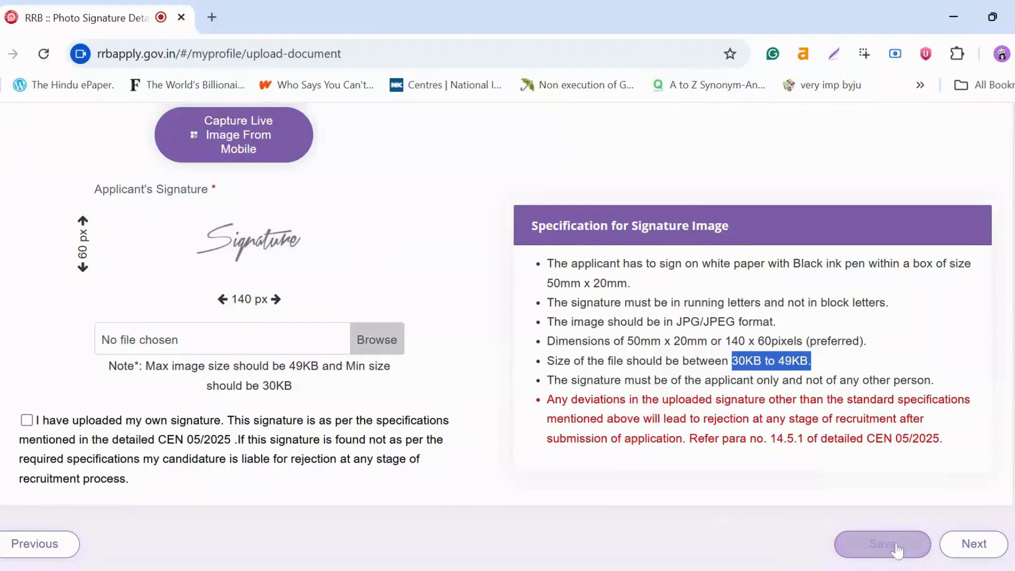
Step: Attempt to continue (rejected: 'Please Upload Applicant Signature'), tick the declaration, and start live photo capture
click(969, 547)
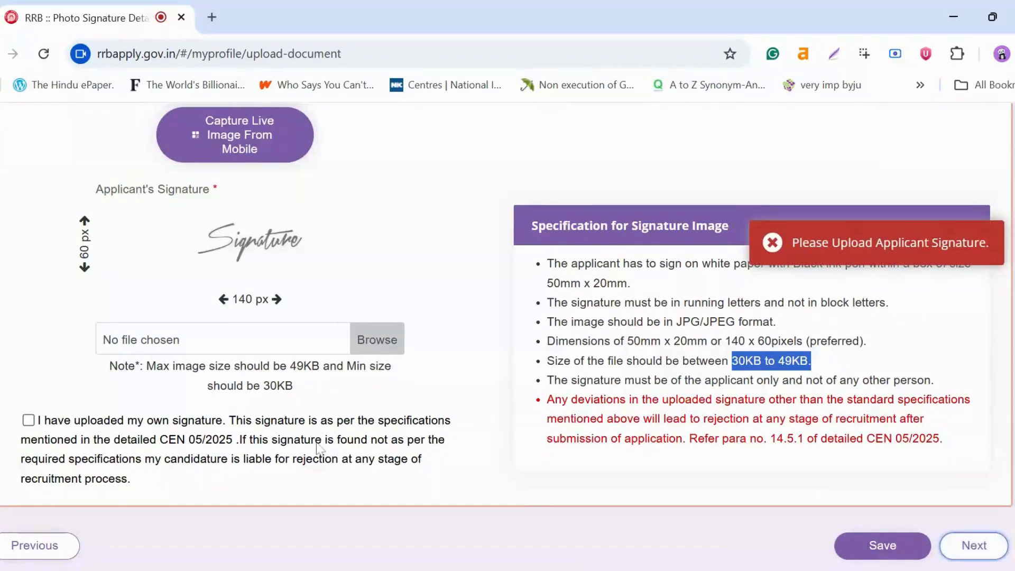
click(28, 420)
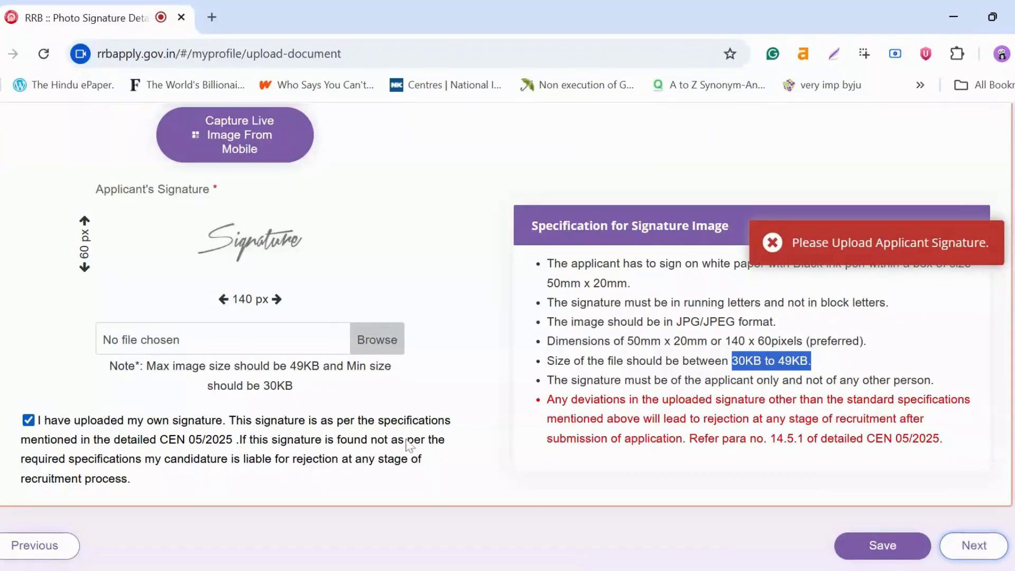
scroll(631, 370, up, 7)
scroll(631, 370, up, 9)
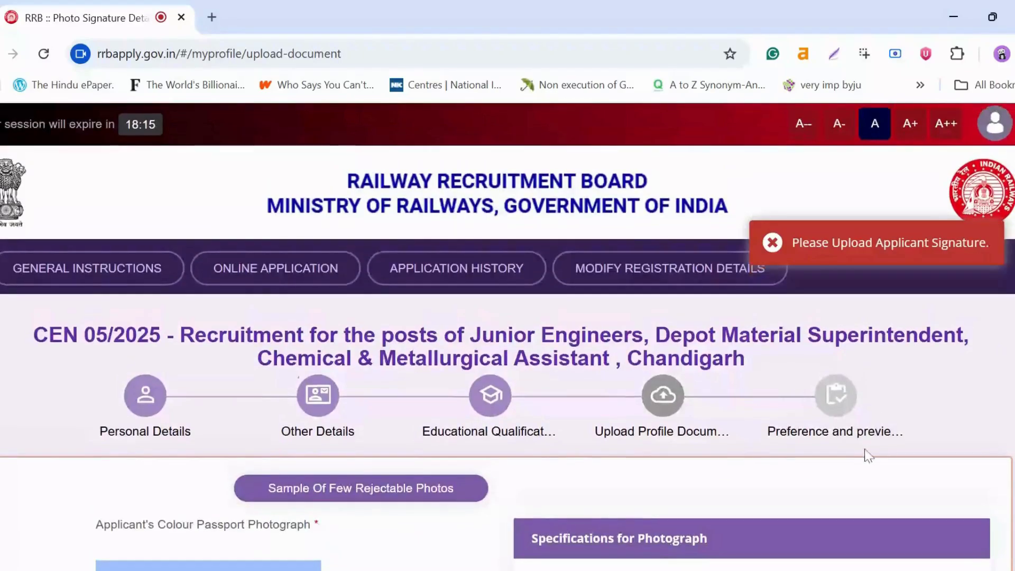
scroll(865, 451, down, 3)
scroll(864, 424, up, 4)
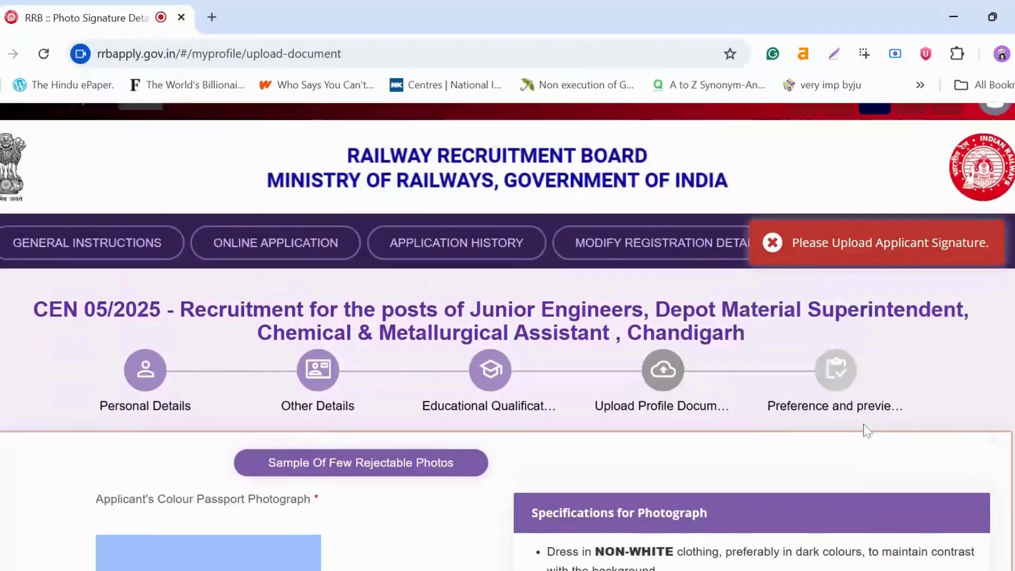
scroll(290, 227, down, 10)
click(268, 445)
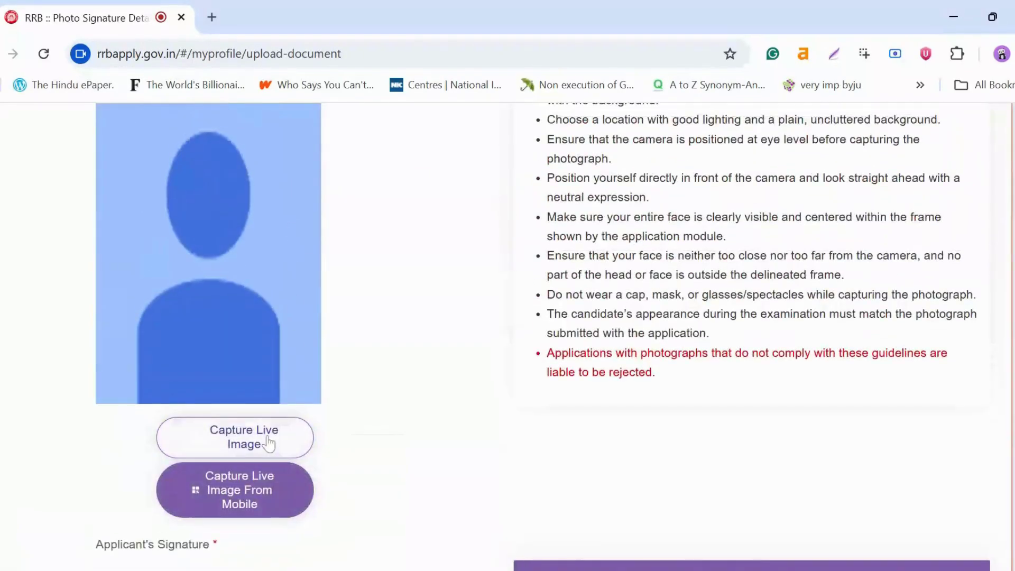